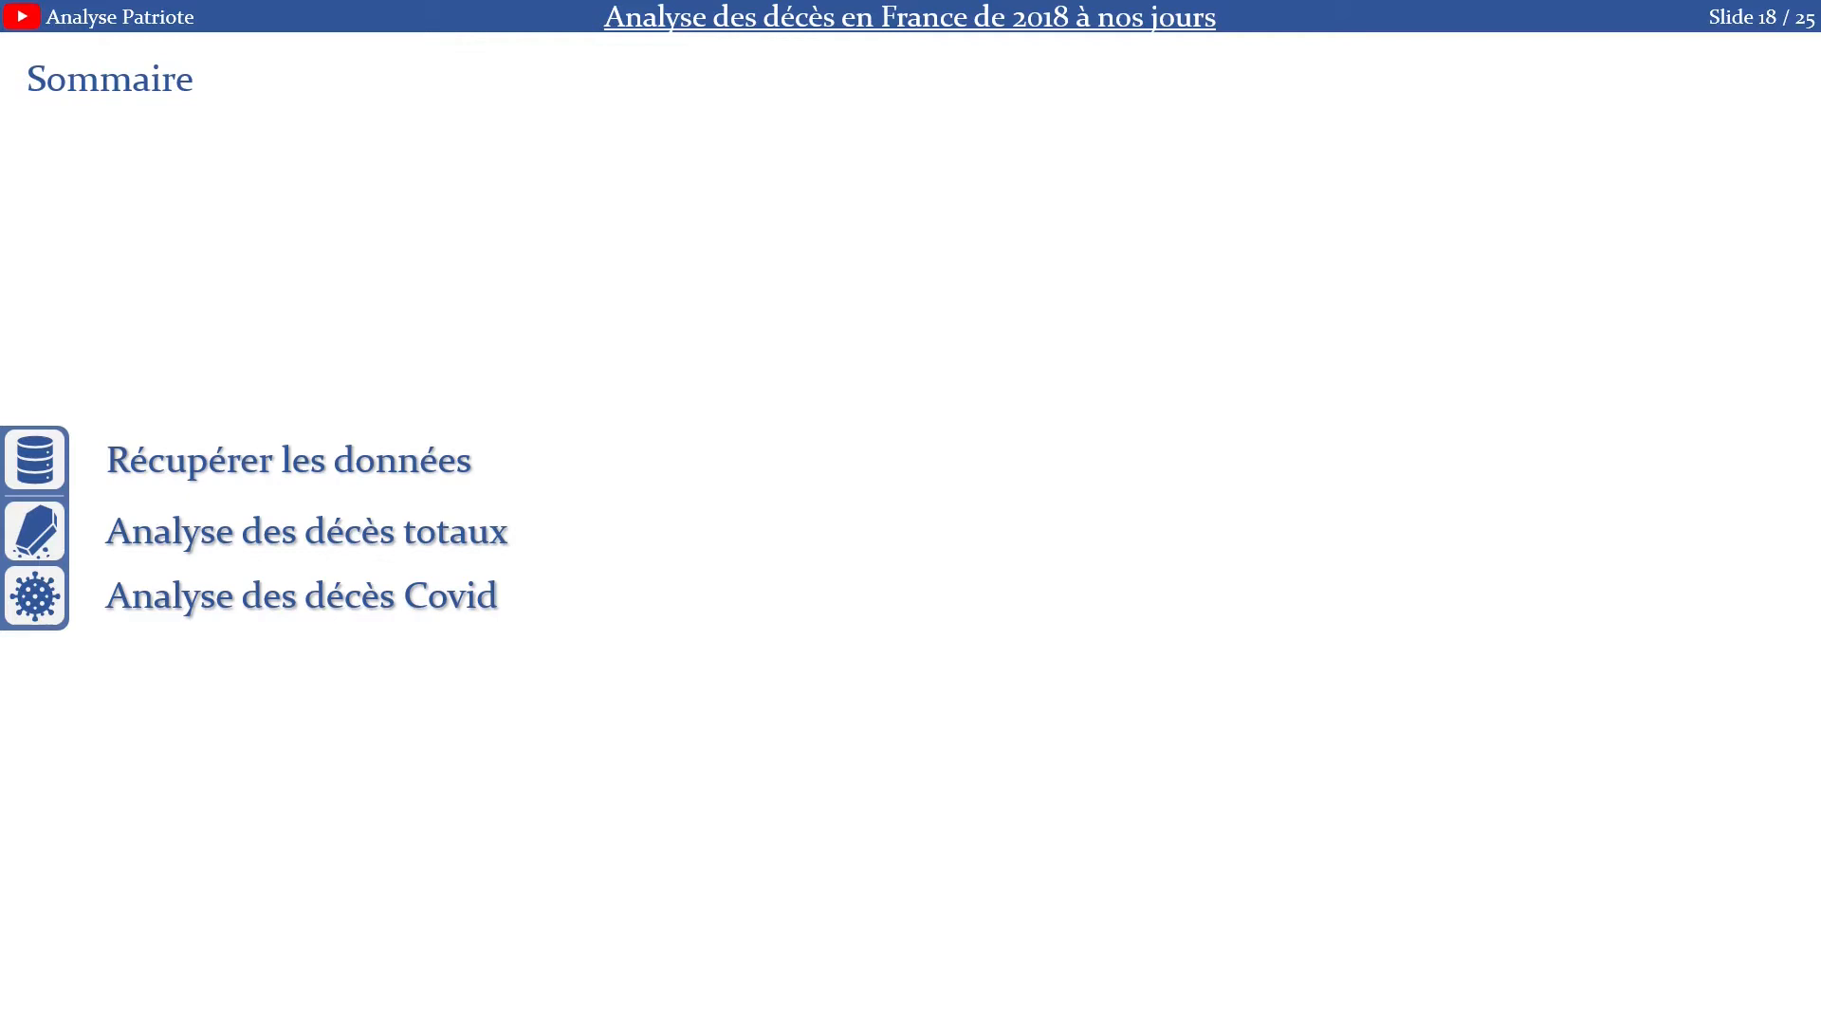
- Switch to the Excel workbook containing the analysis of deaths in France
click(38, 239)
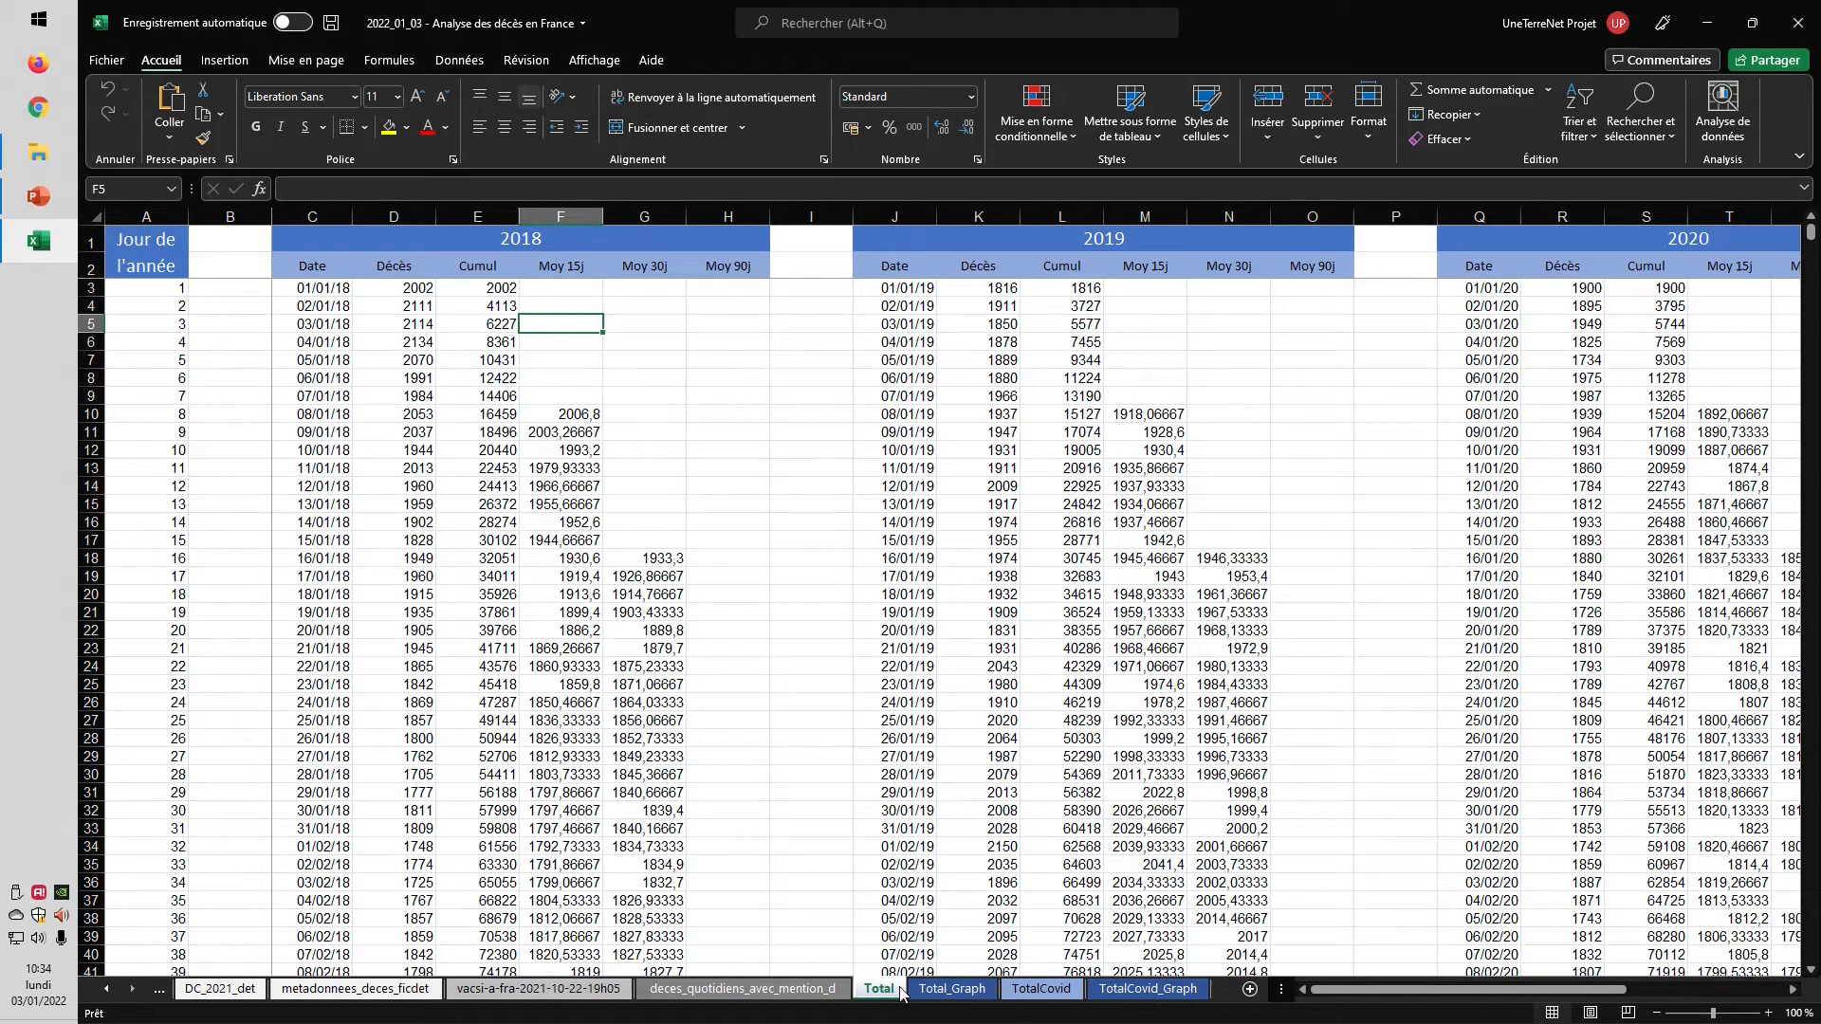
ctrl+click(936, 995)
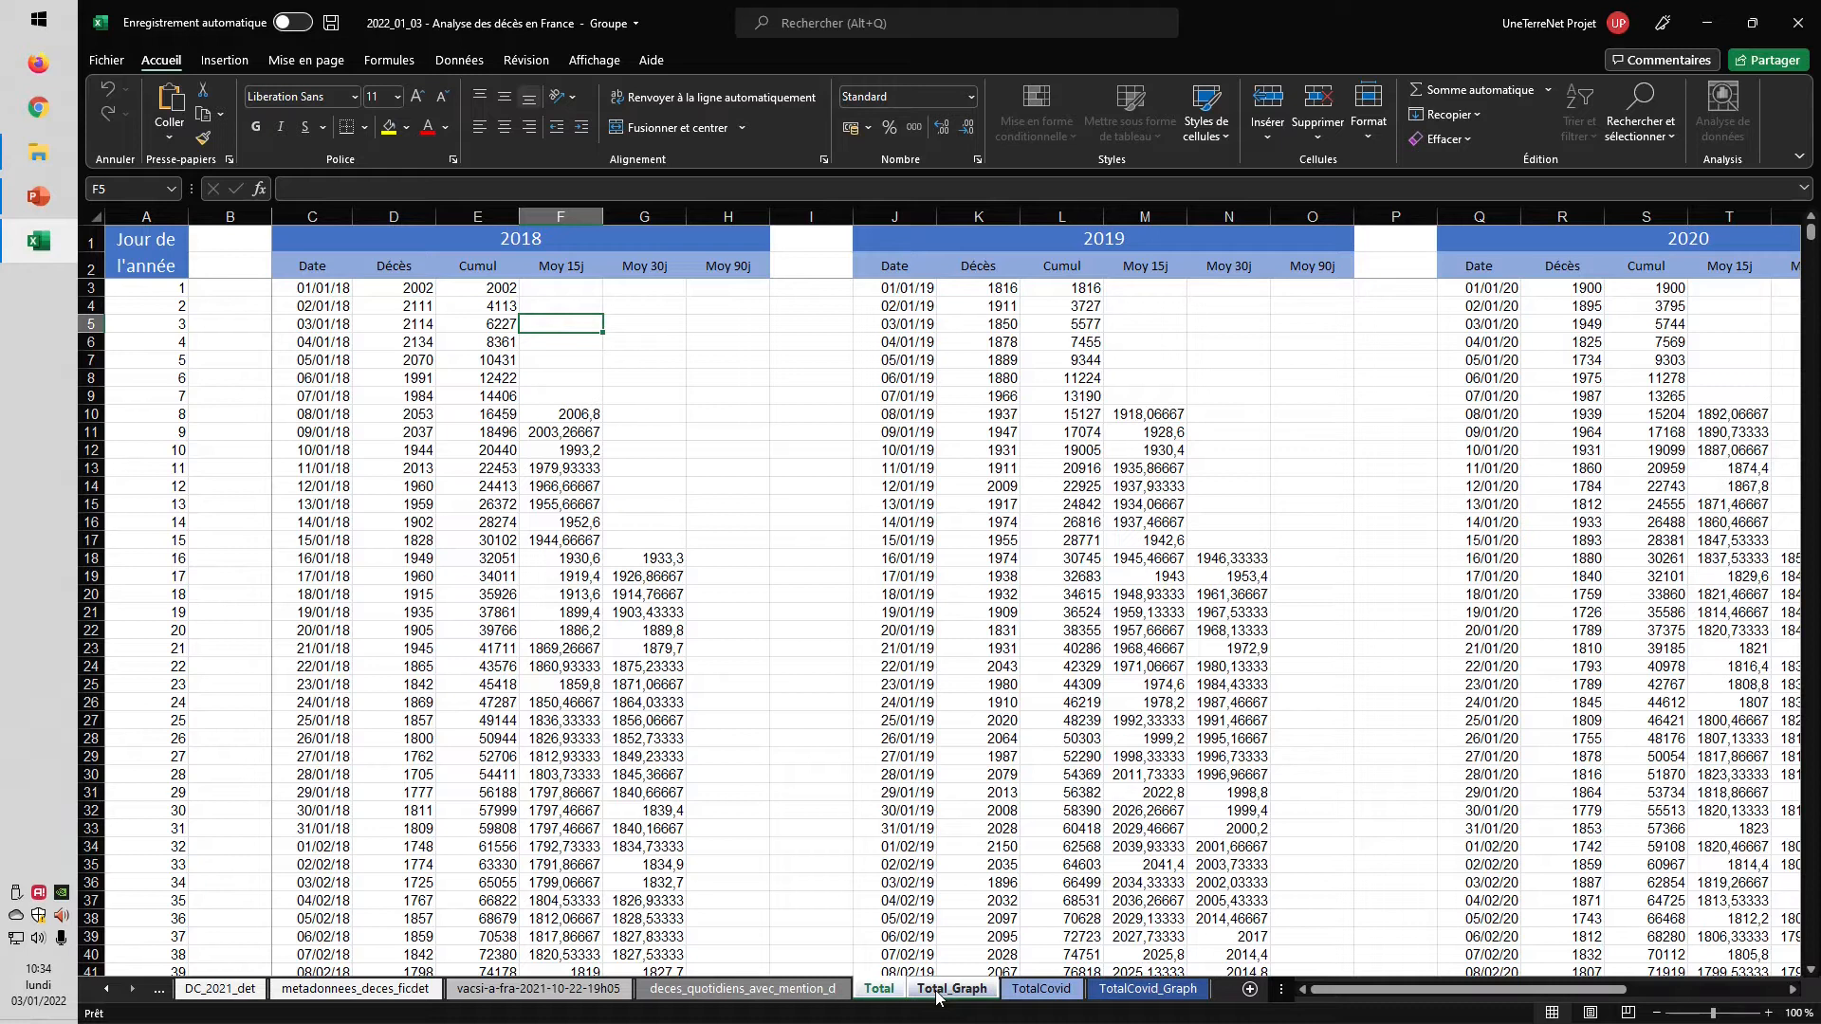
right_click(936, 995)
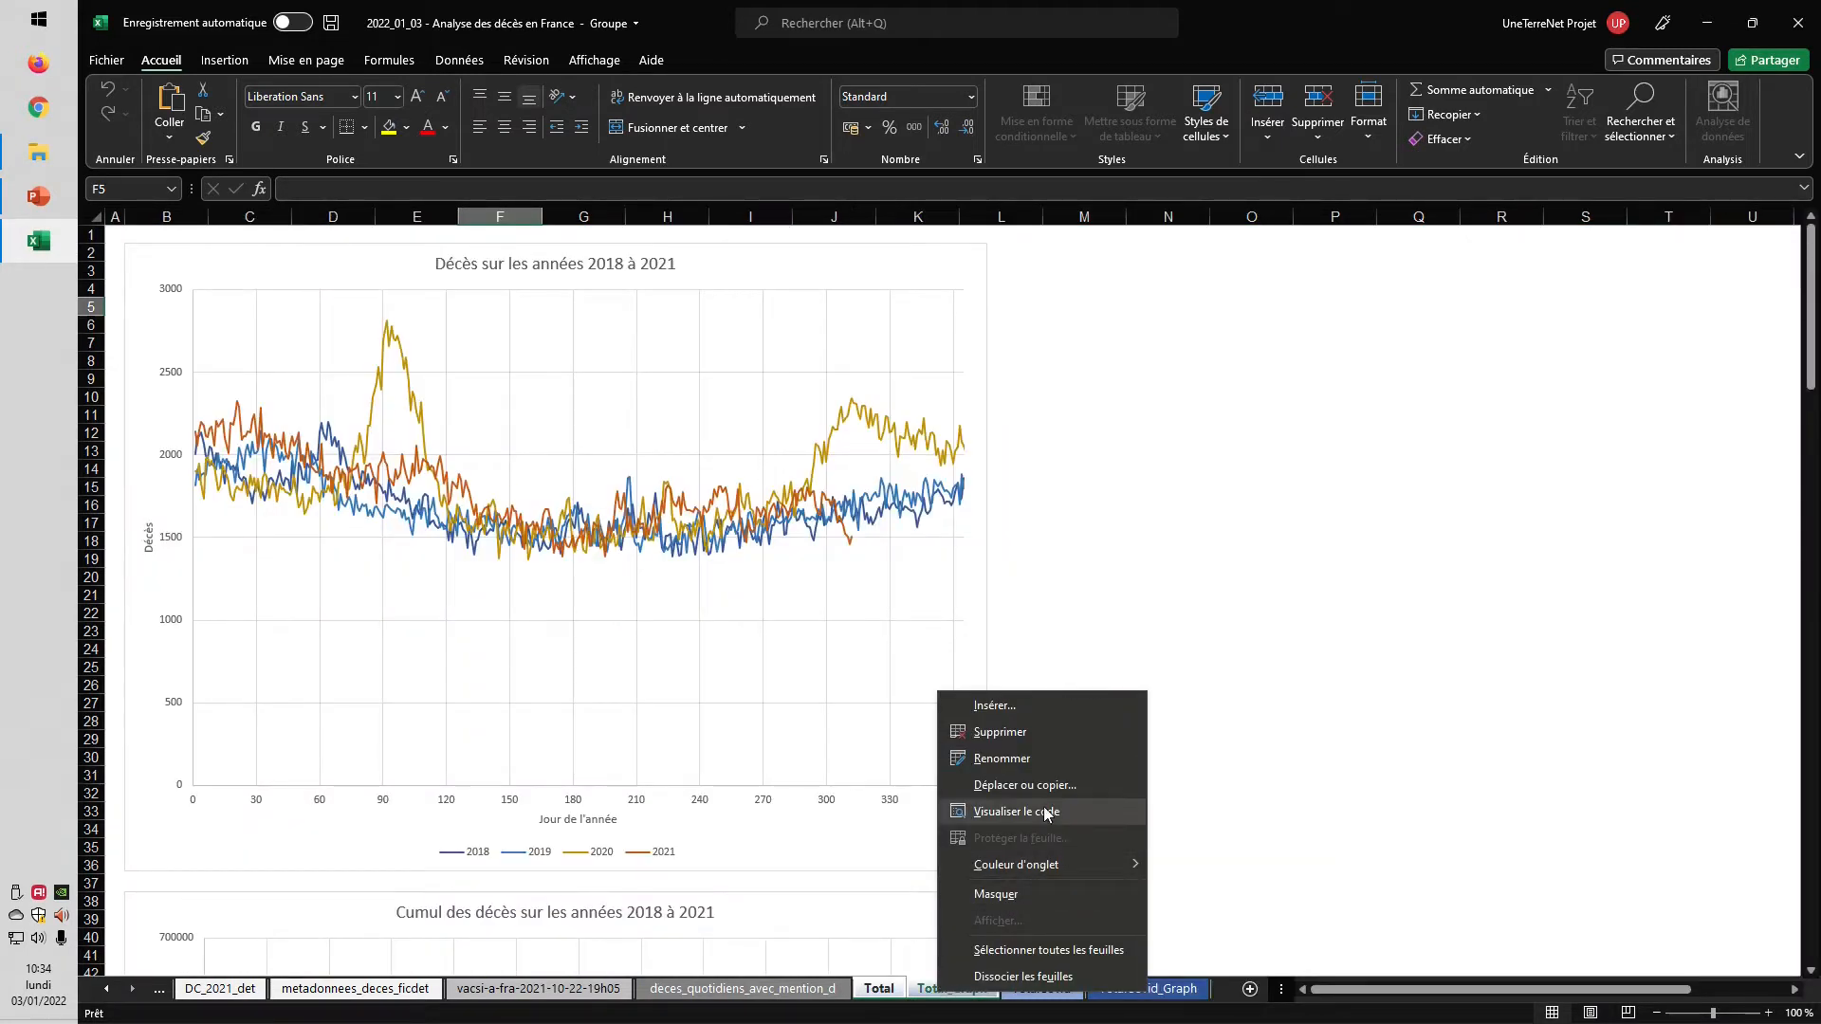
click(1024, 785)
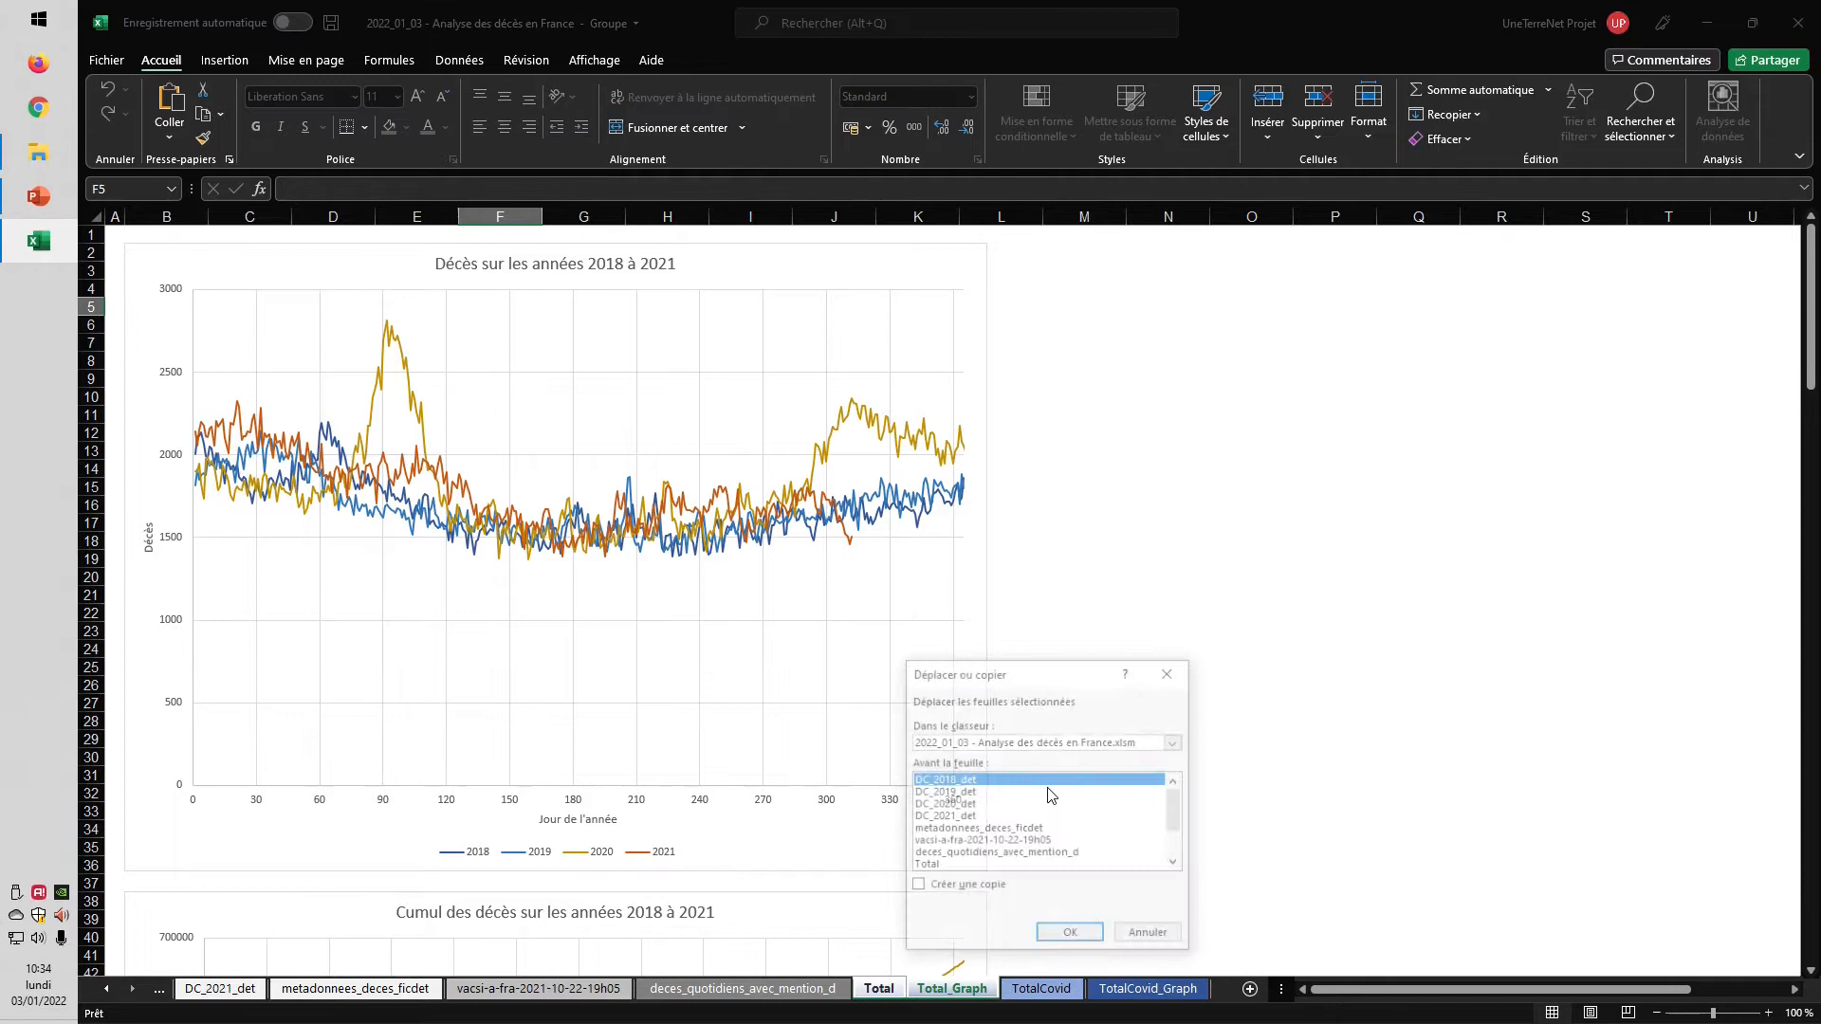
click(945, 866)
click(960, 890)
scroll(1046, 868, down, 1)
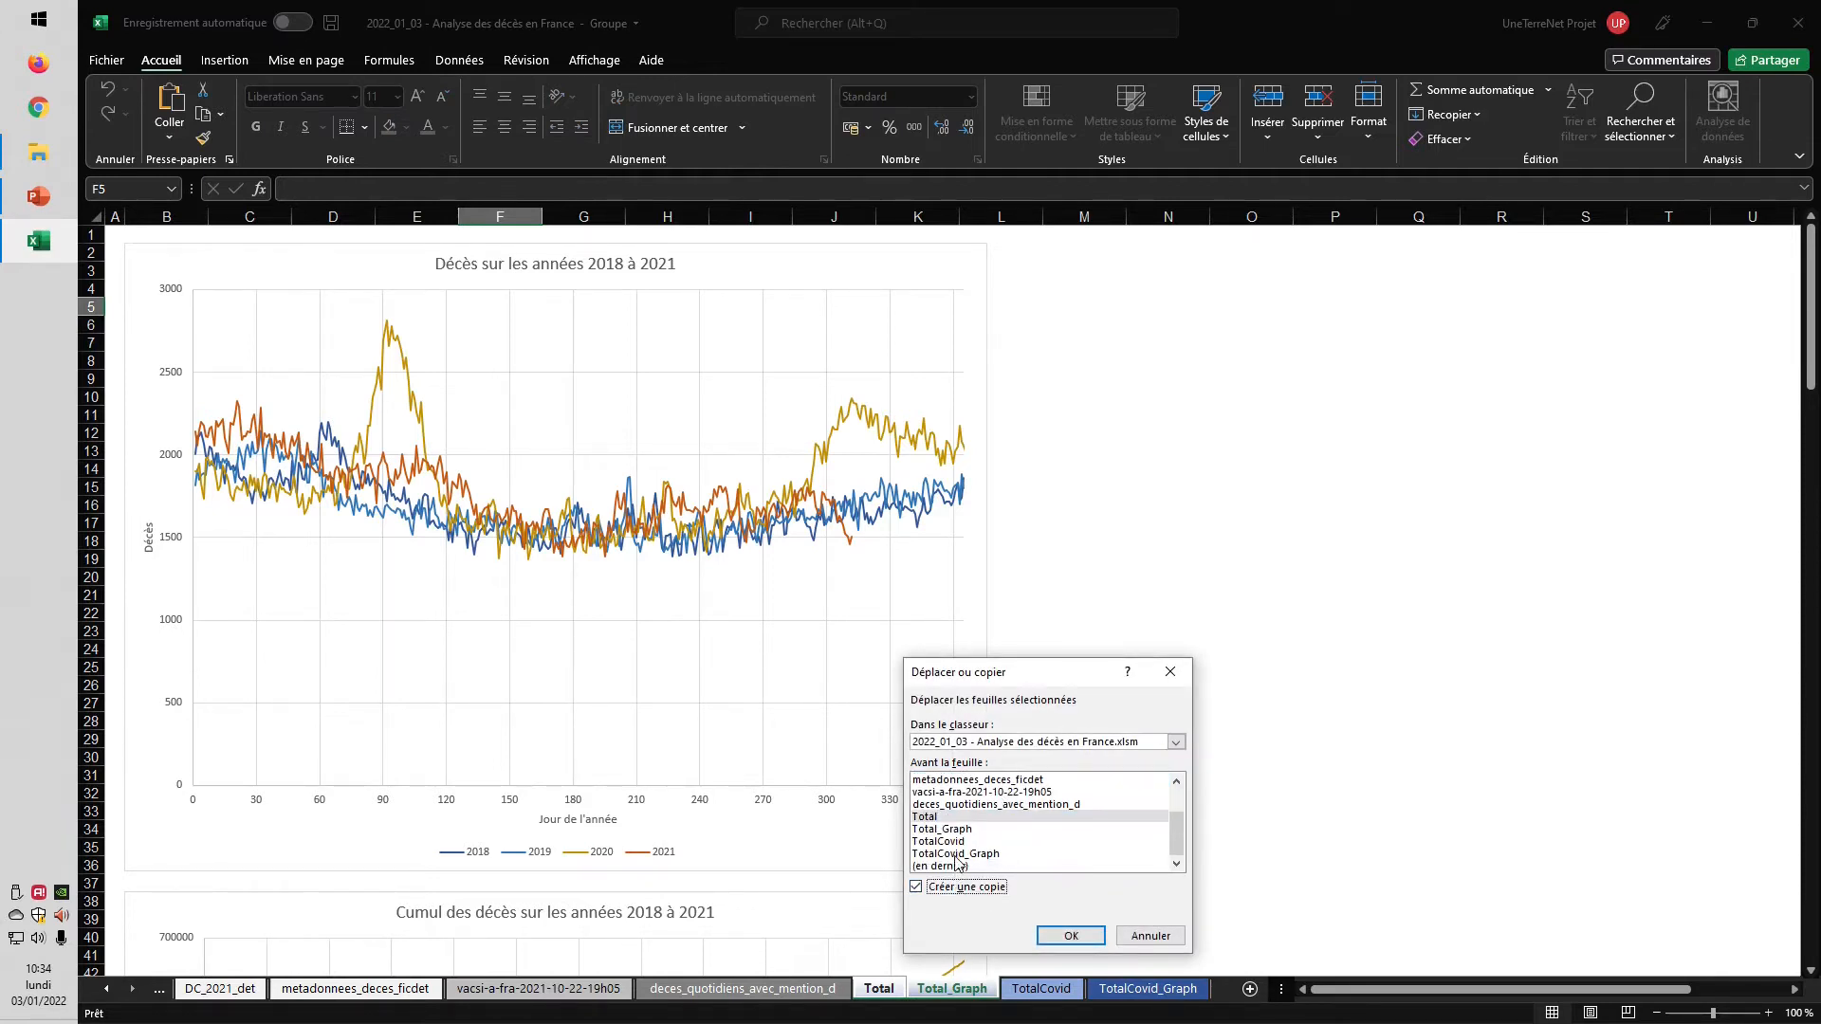
click(958, 866)
click(1150, 936)
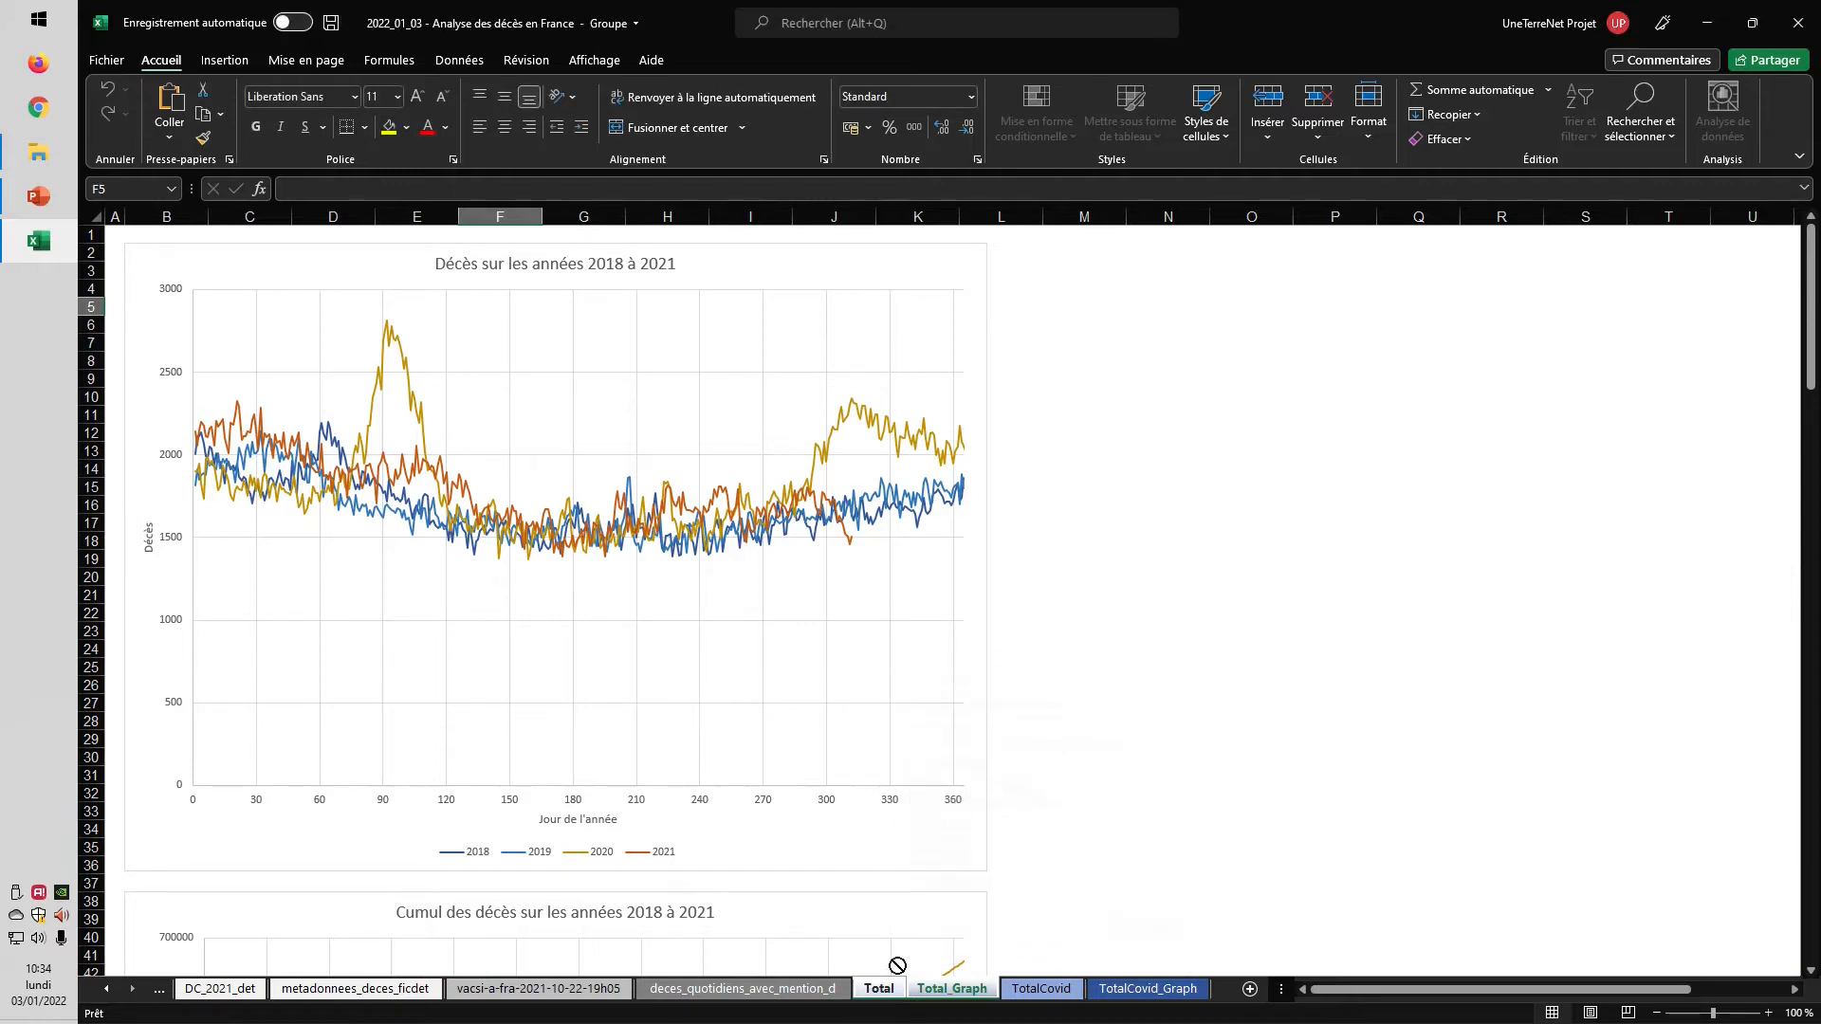
- Ungroup the sheets and highlight the 2018 moving-average columns (Moy 15j, Moy 30j and Moy 90j) on the Total sheet
click(882, 989)
click(822, 989)
click(882, 989)
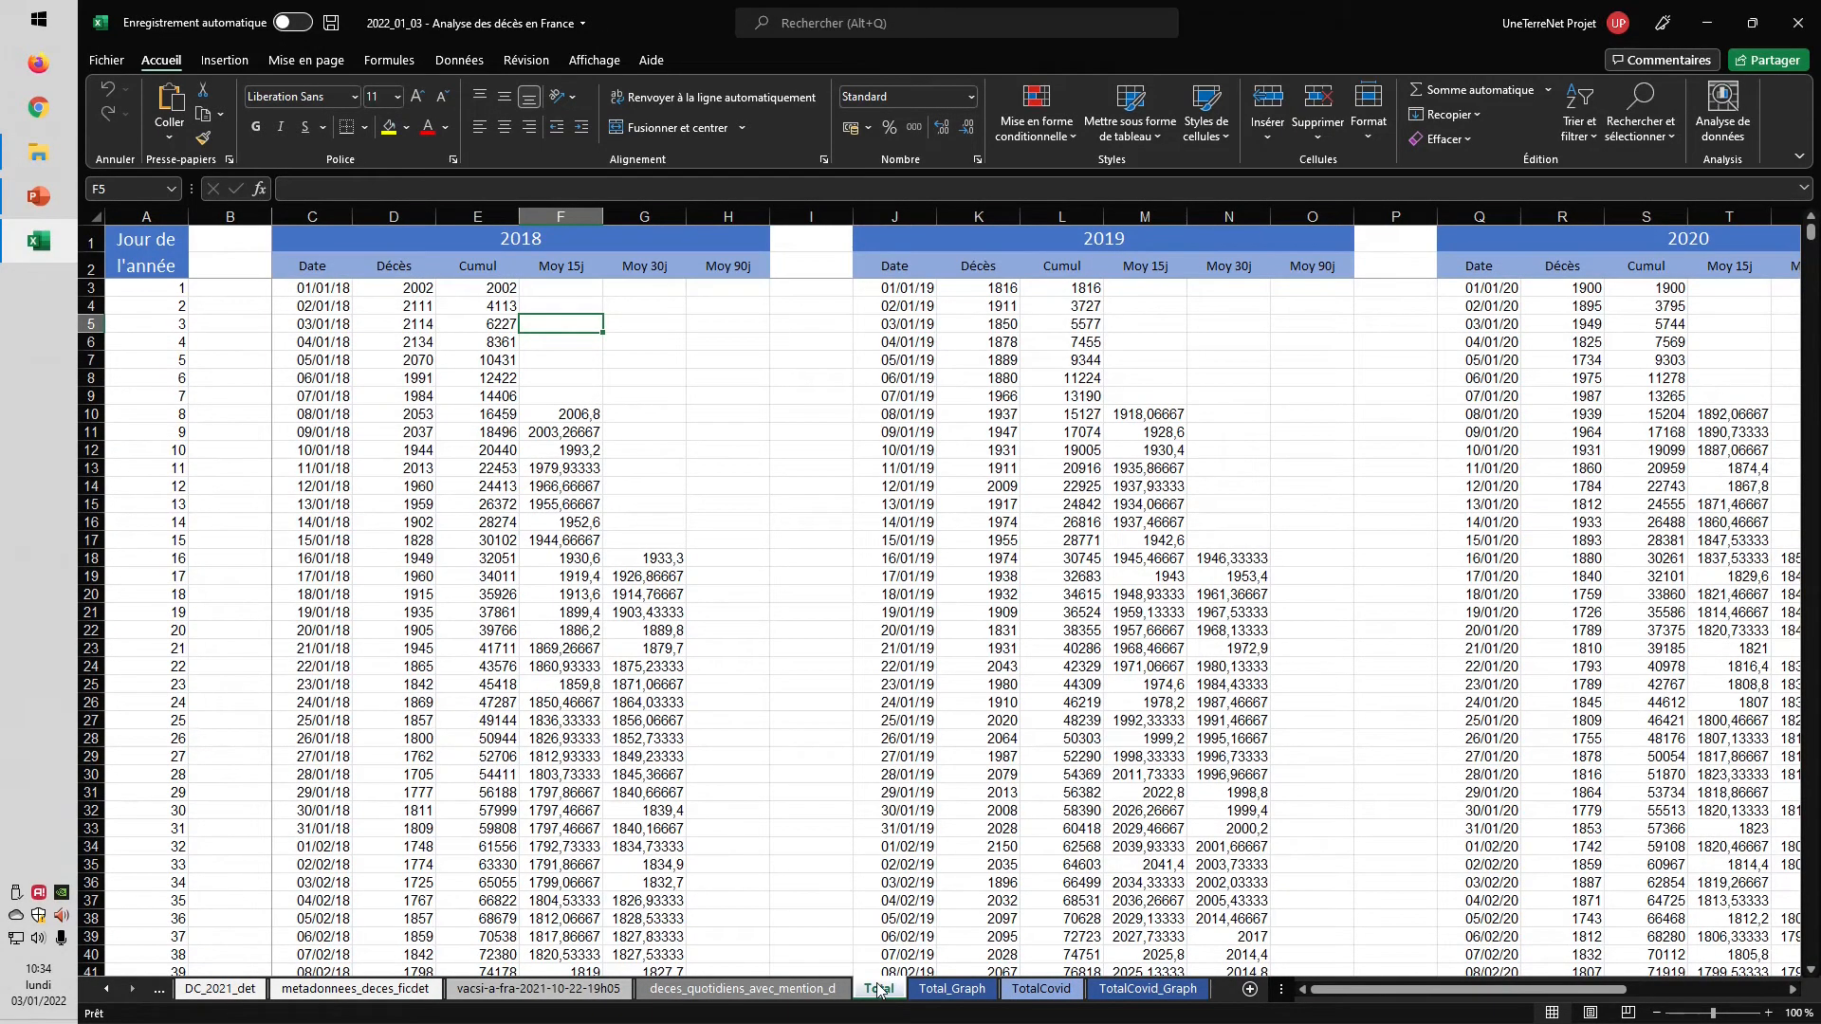
ctrl+click(1040, 989)
ctrl+click(1041, 990)
click(556, 275)
key(ctrl+space)
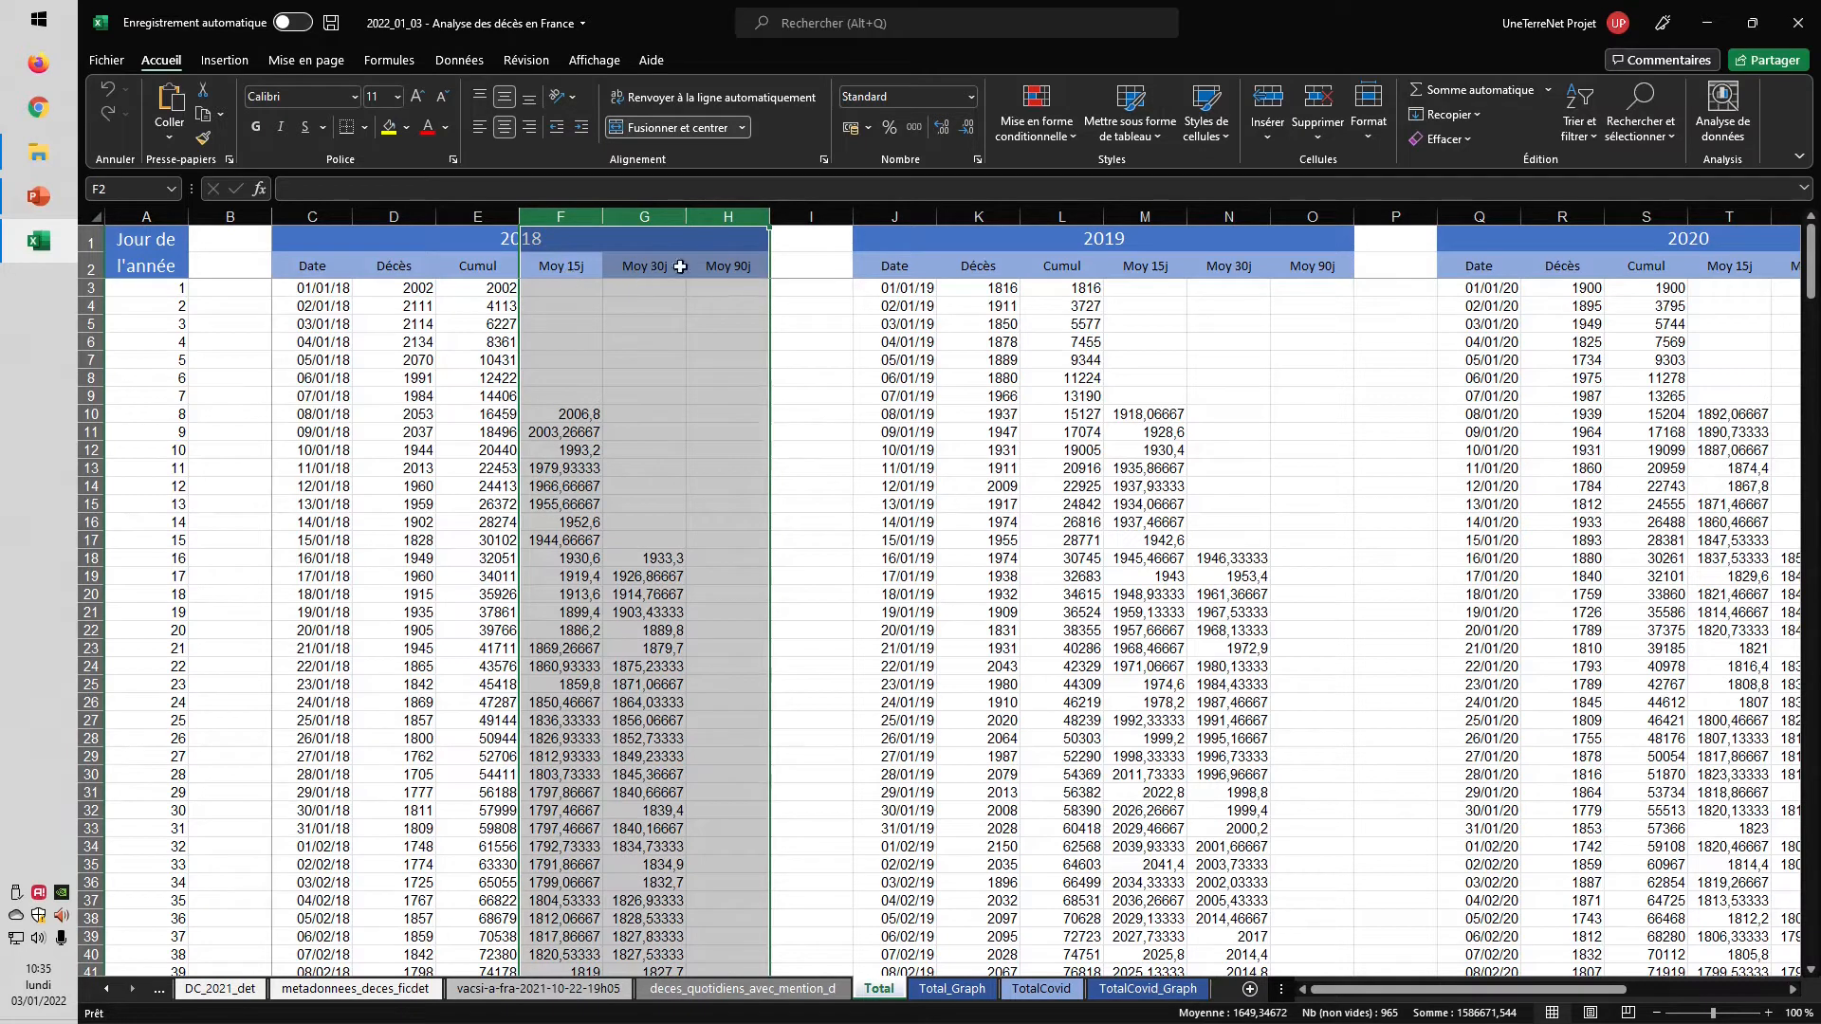
click(689, 350)
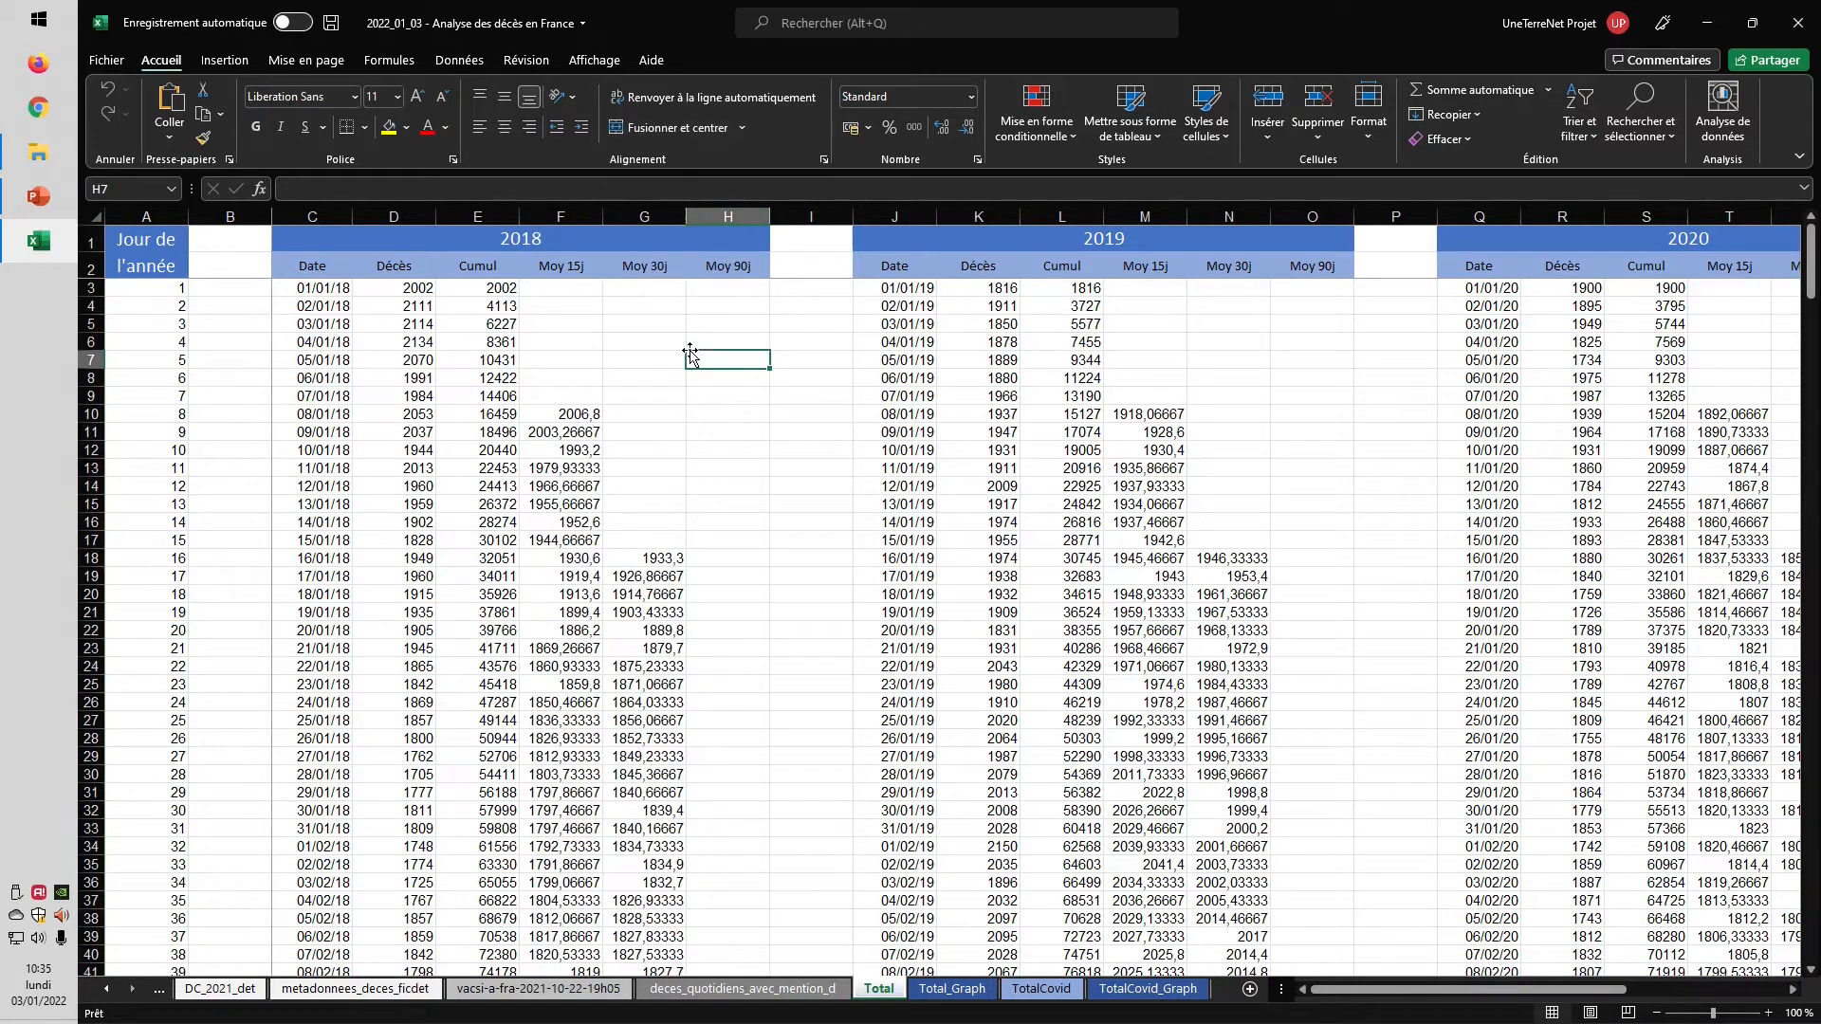
- Open the TotalCovid sheet and examine the 2020 Décès Covid and Cumul Covid column headings
click(1031, 994)
click(1233, 286)
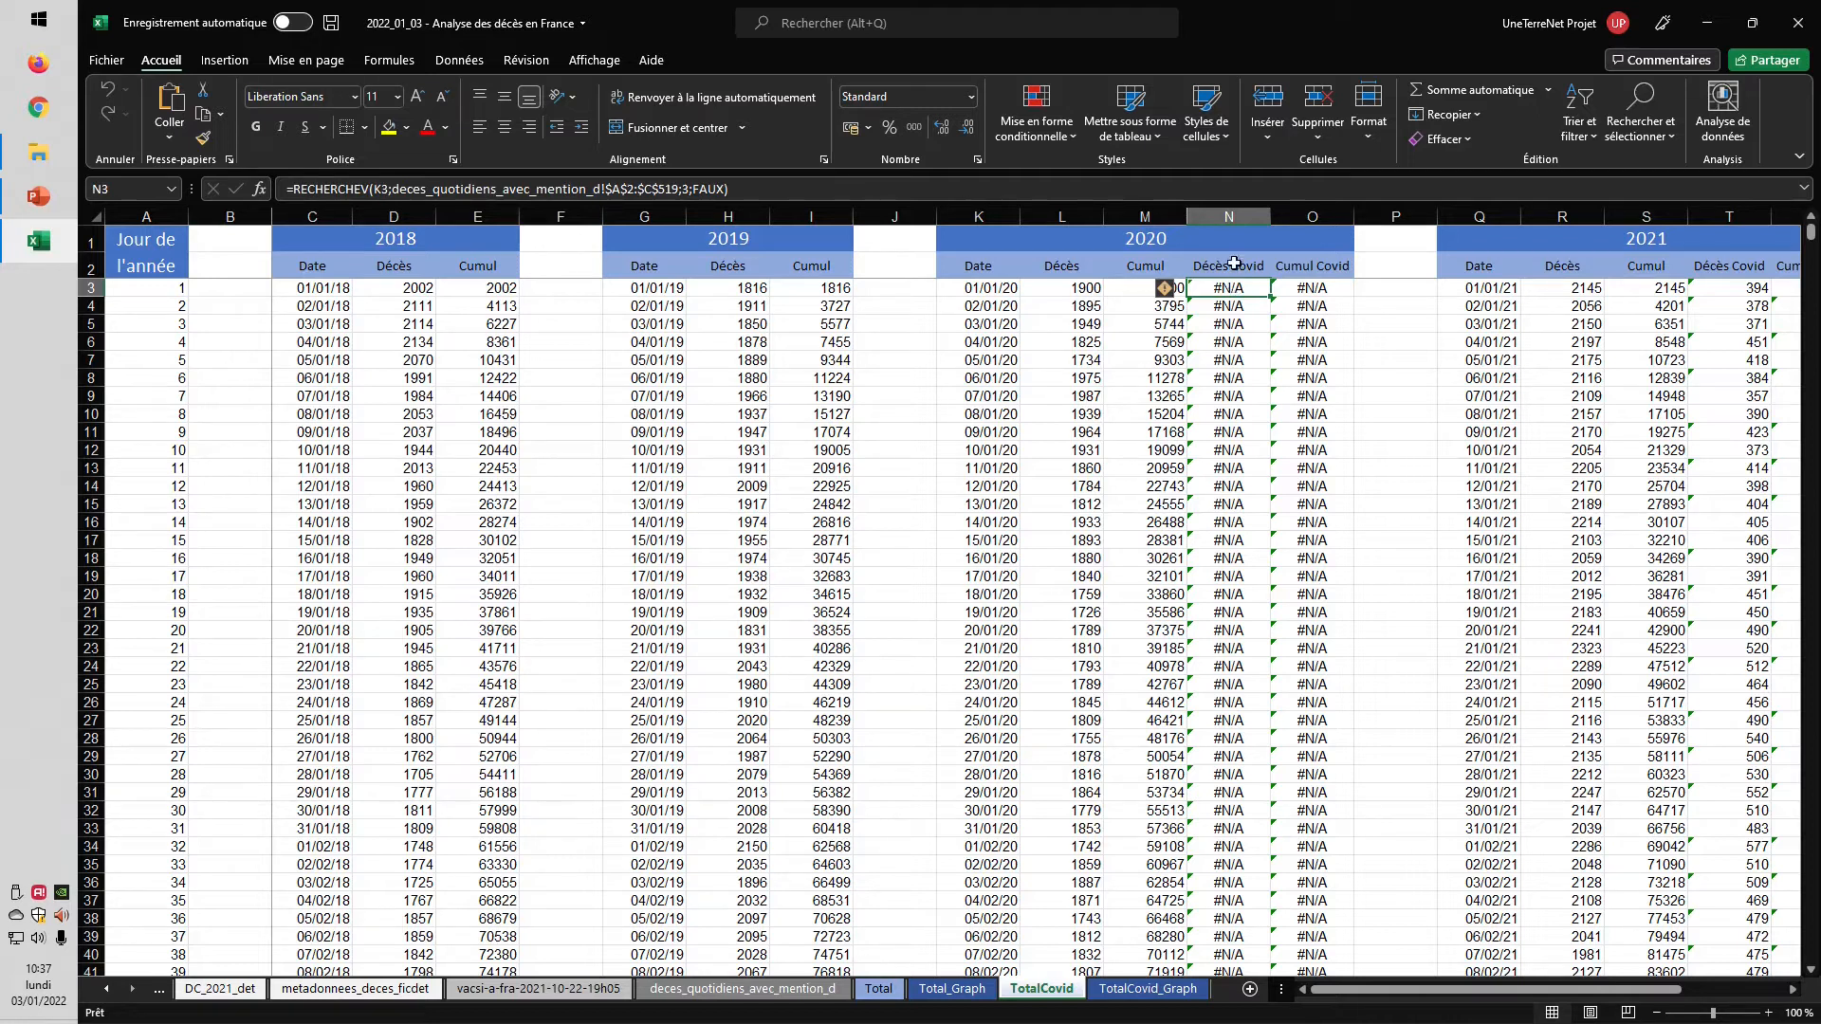
click(1233, 265)
click(1321, 268)
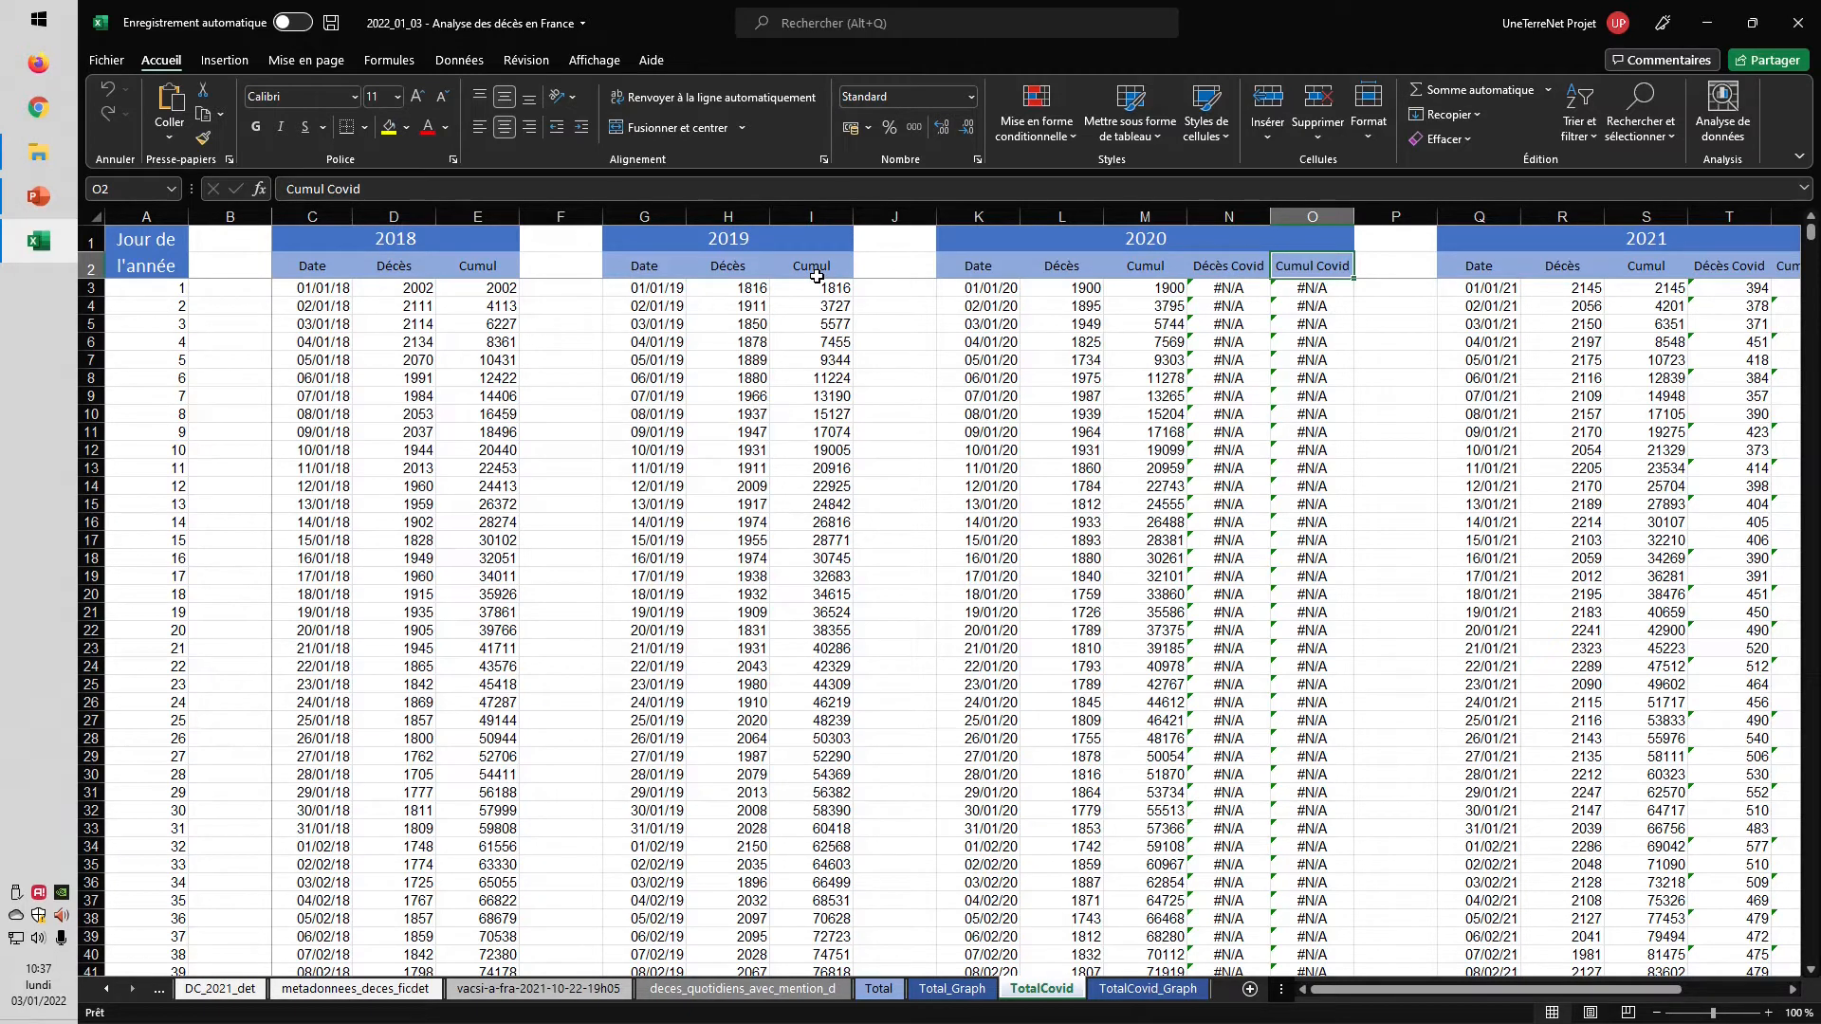
- Inspect the RECHERCHEV formula's lookup value and table range for 2020 Covid deaths in N3, comparing it with T3 for 2021
click(1234, 286)
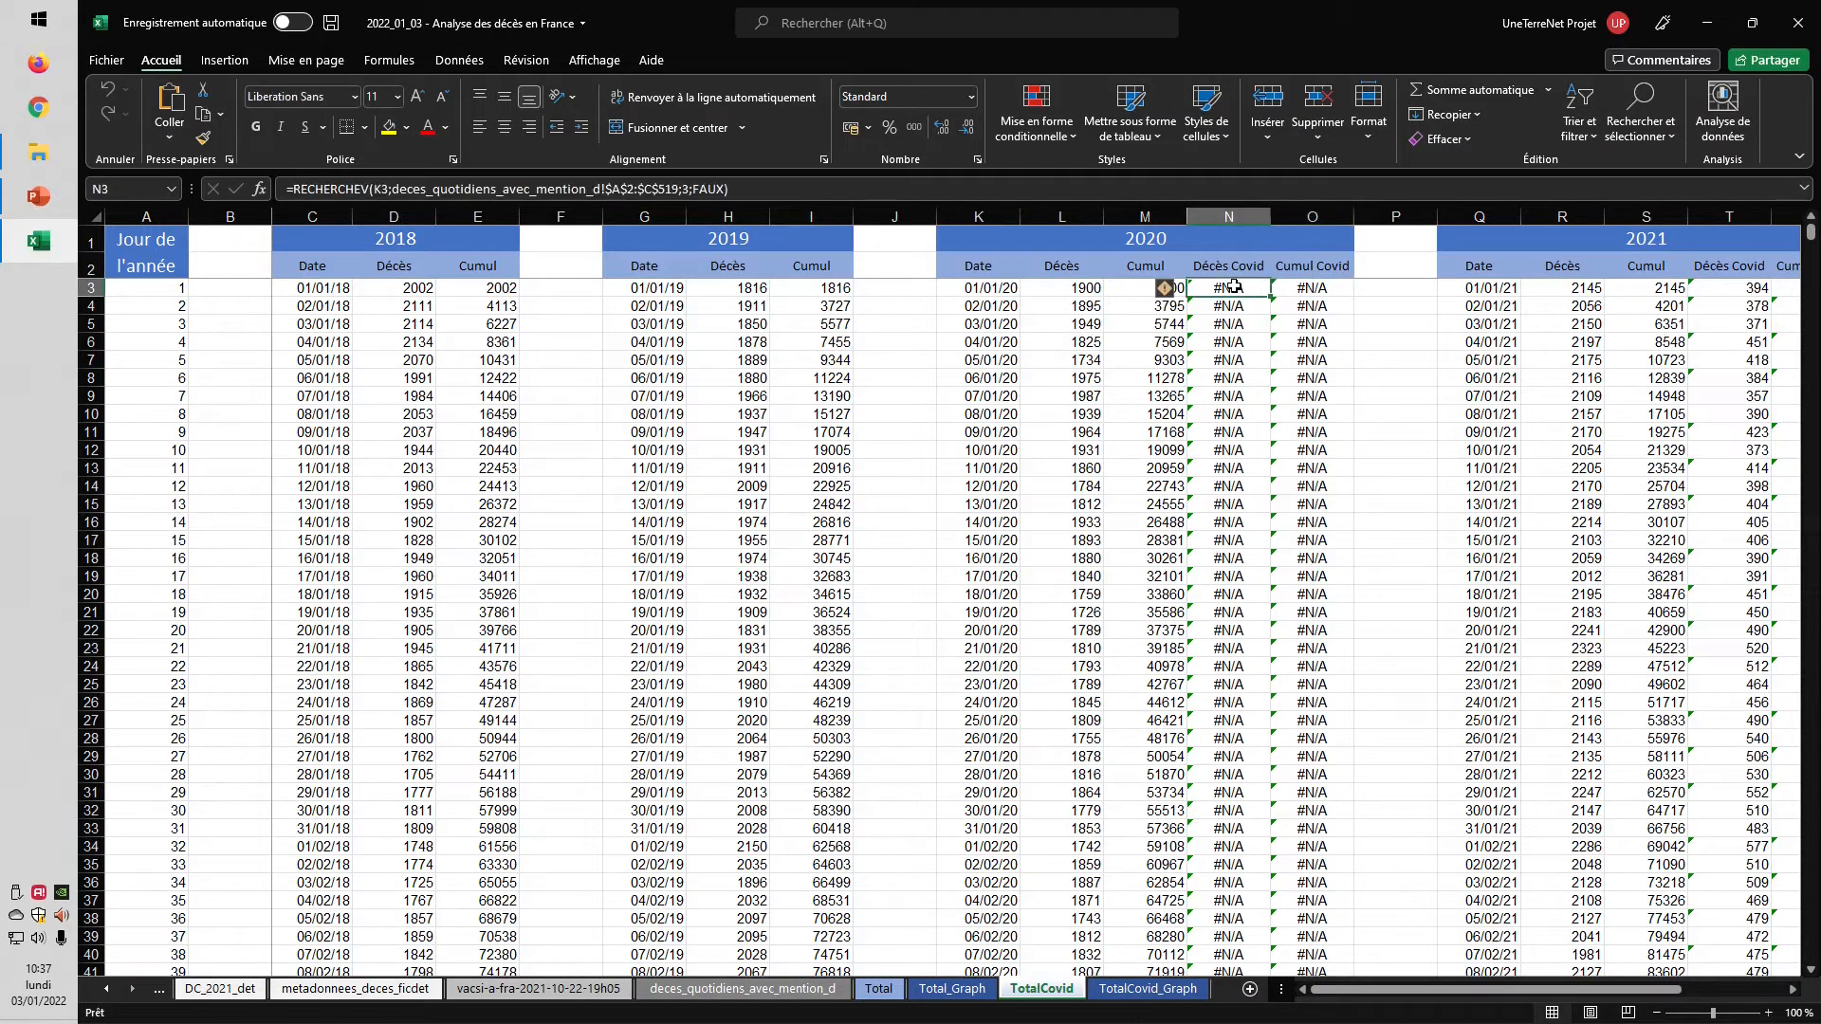
click(369, 191)
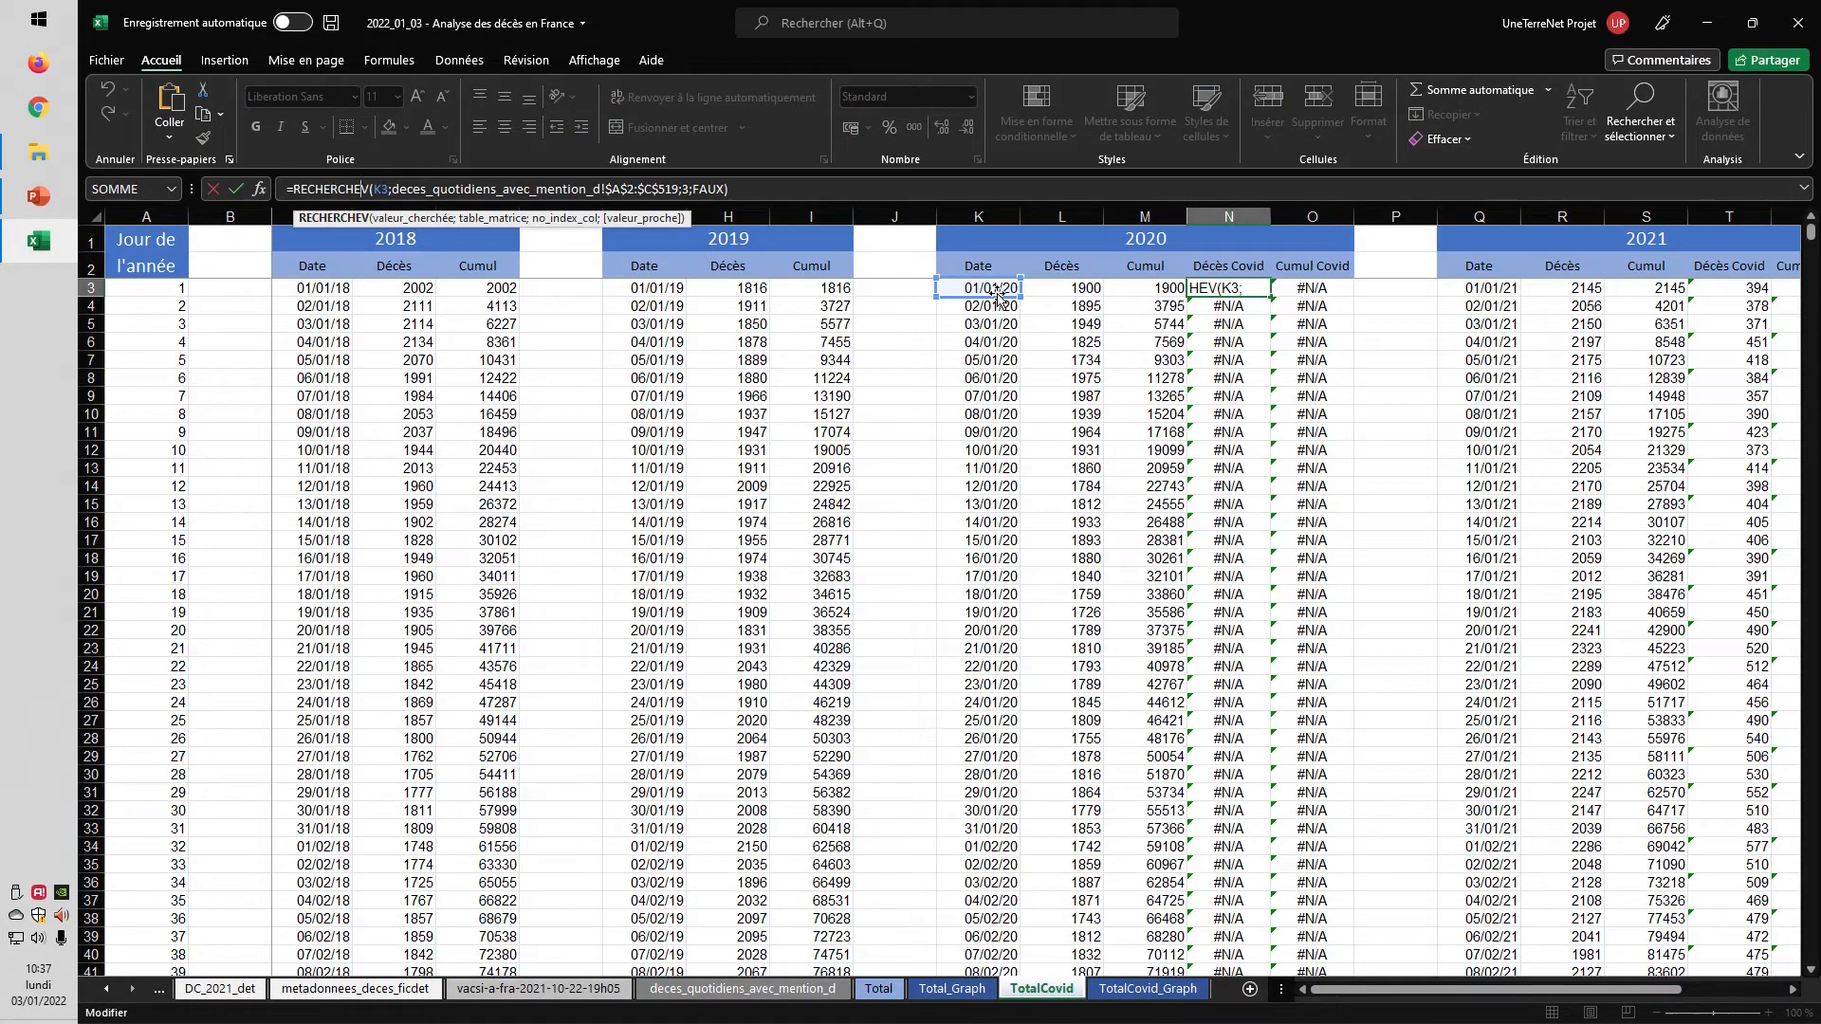
click(388, 189)
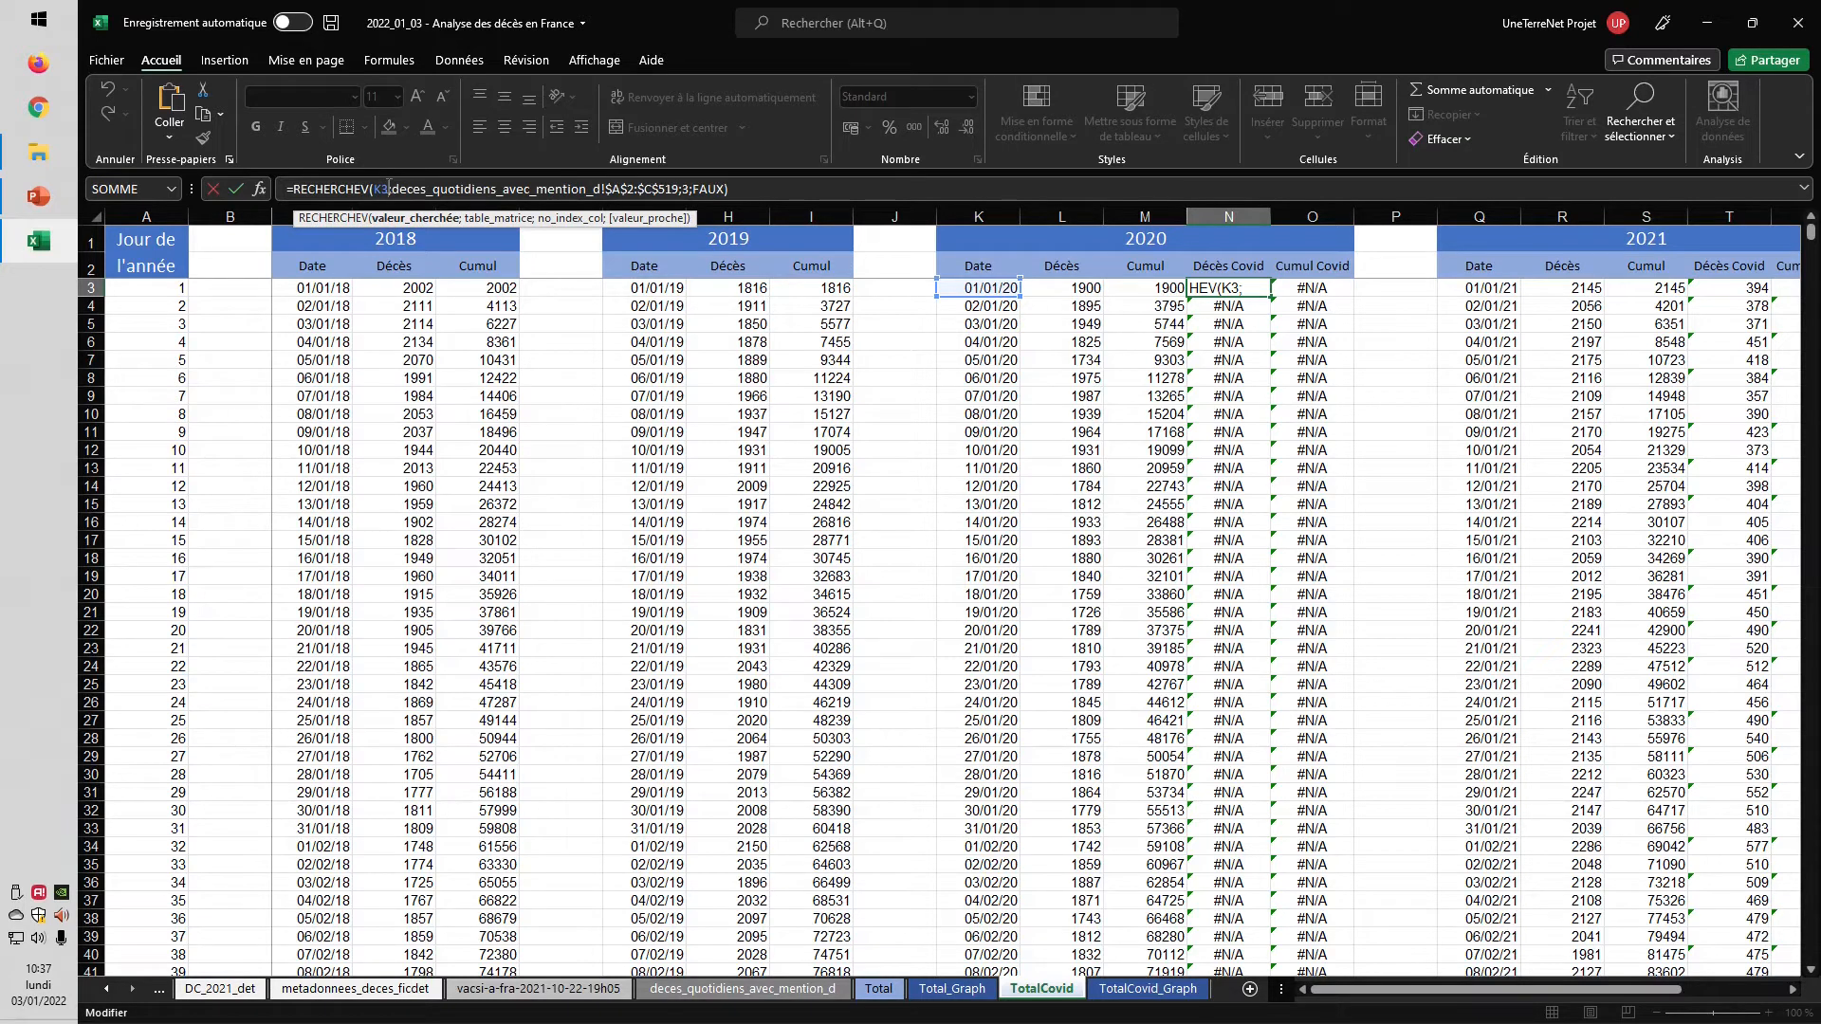
key(Escape)
click(1734, 290)
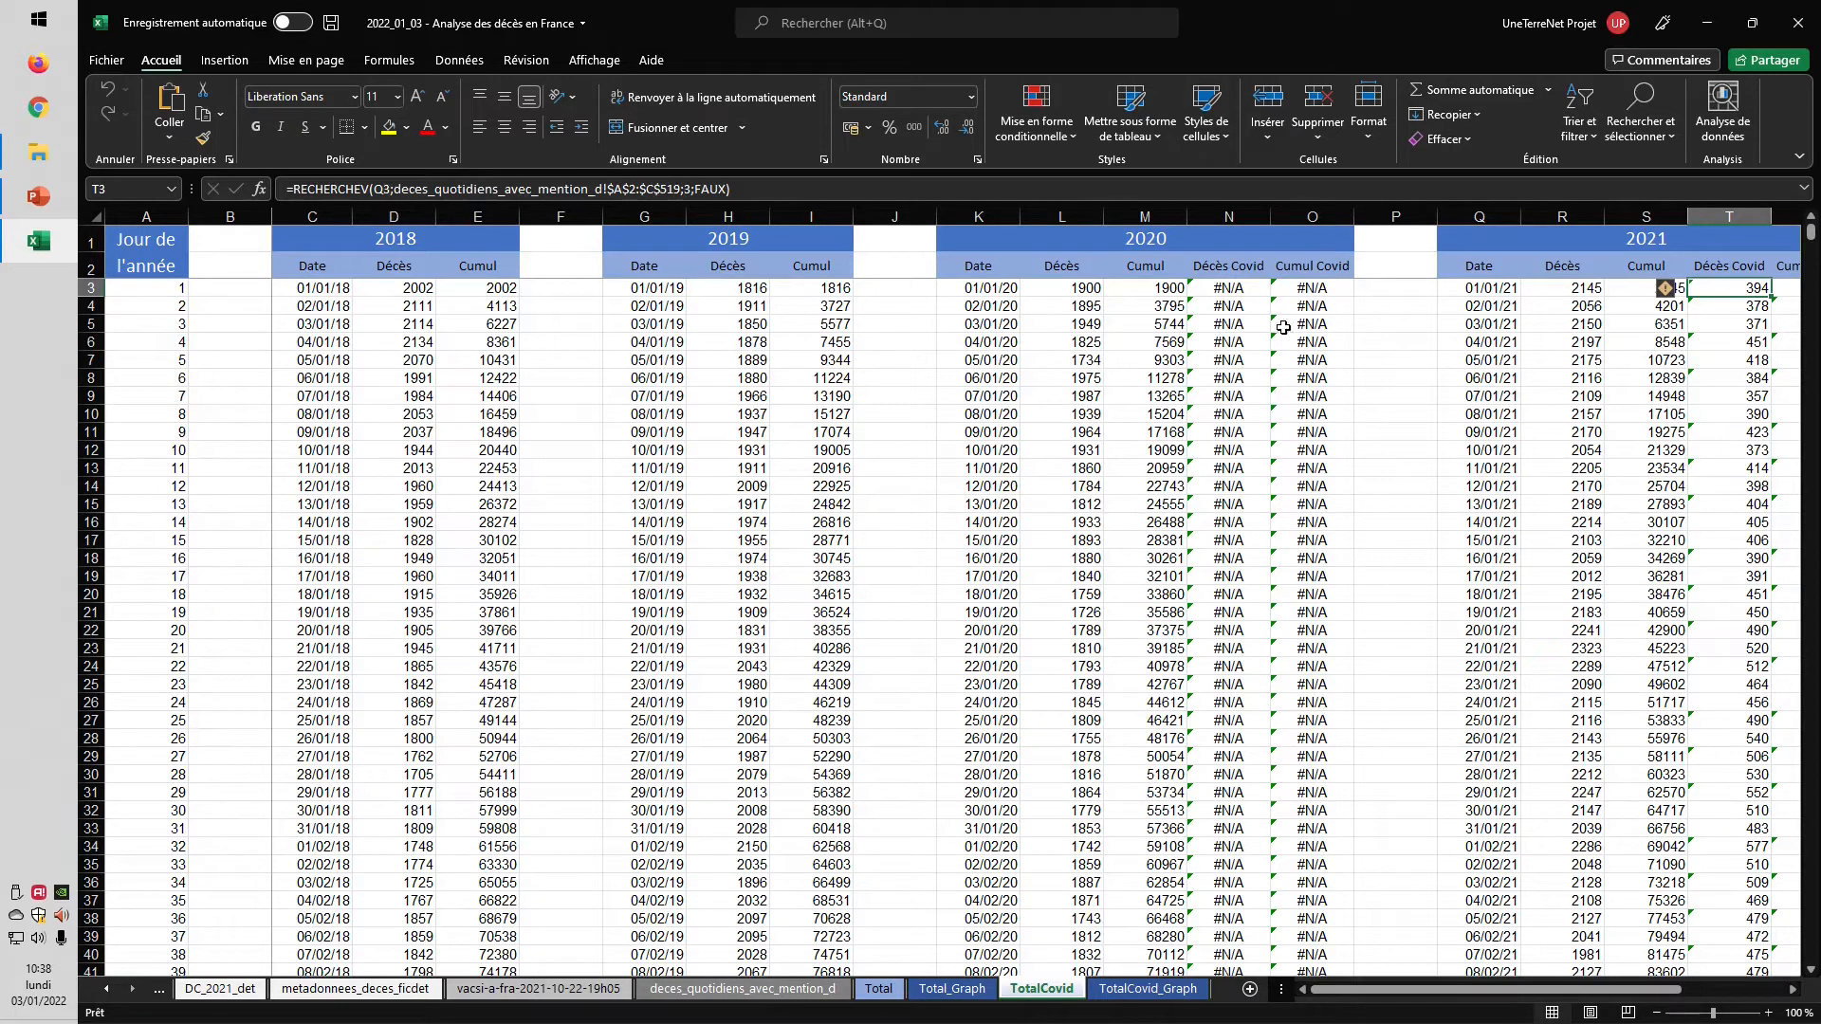
click(1229, 289)
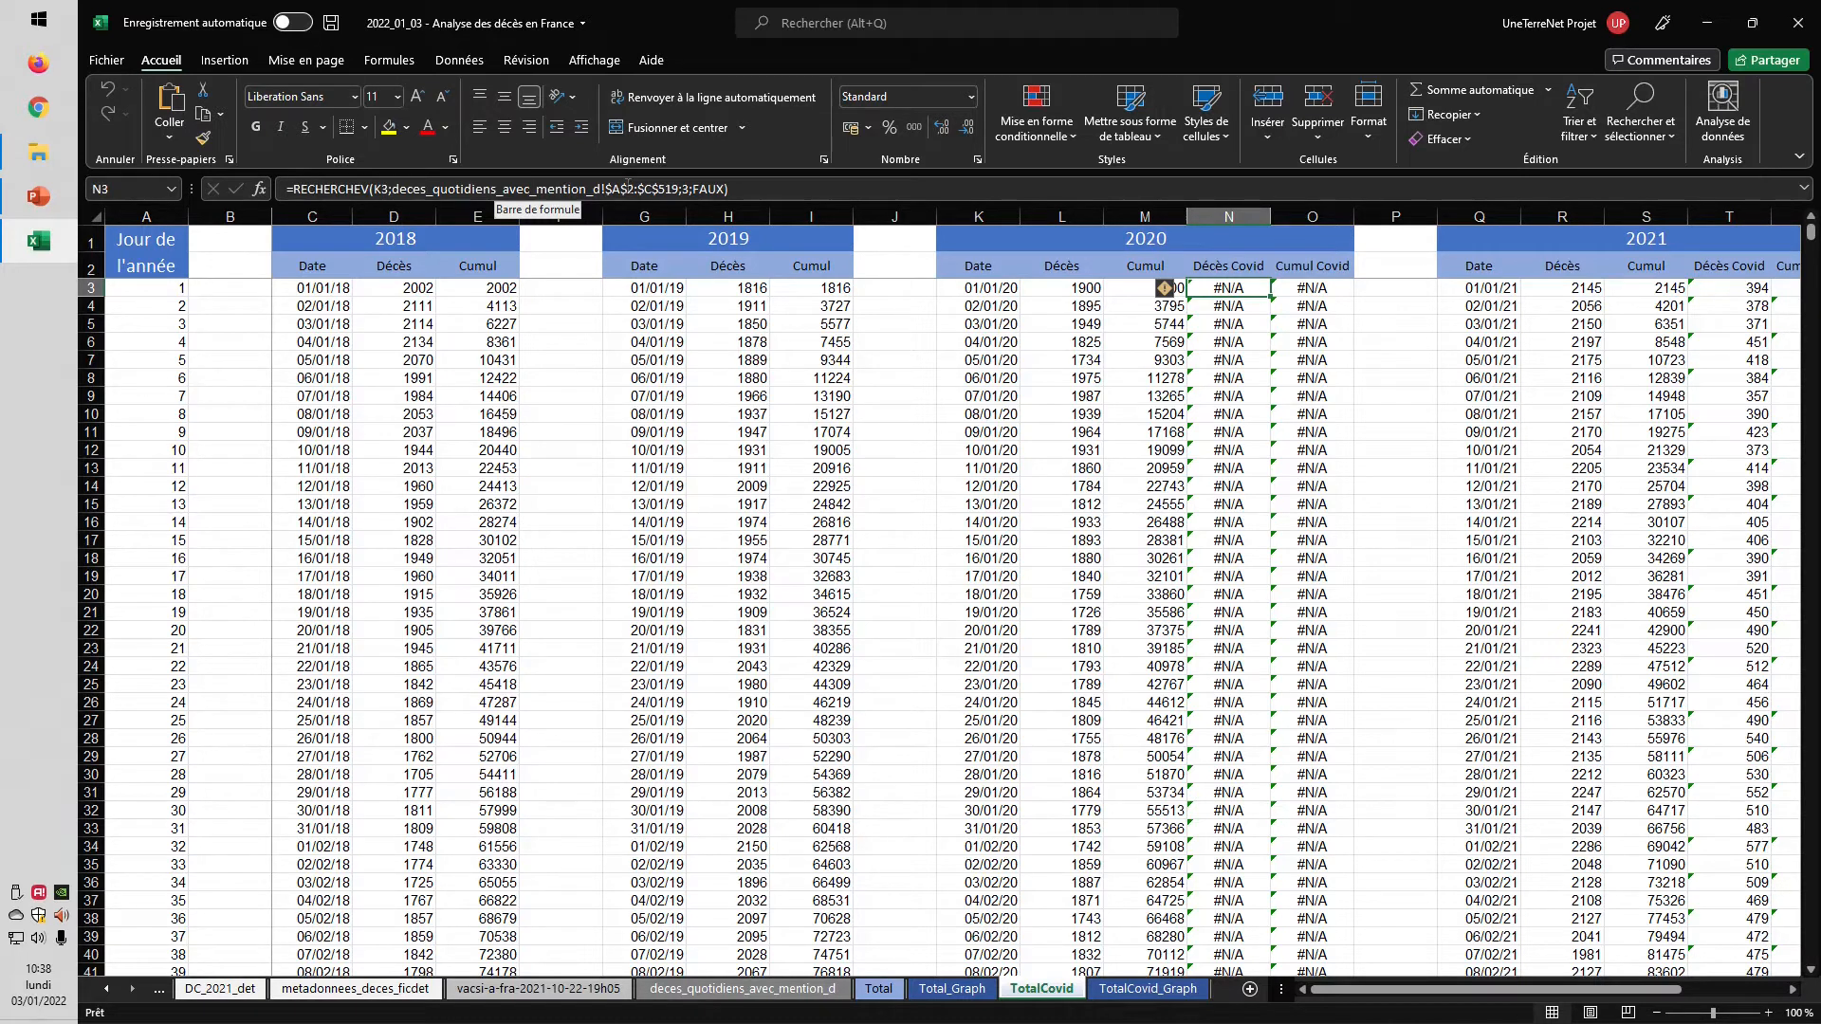
click(627, 187)
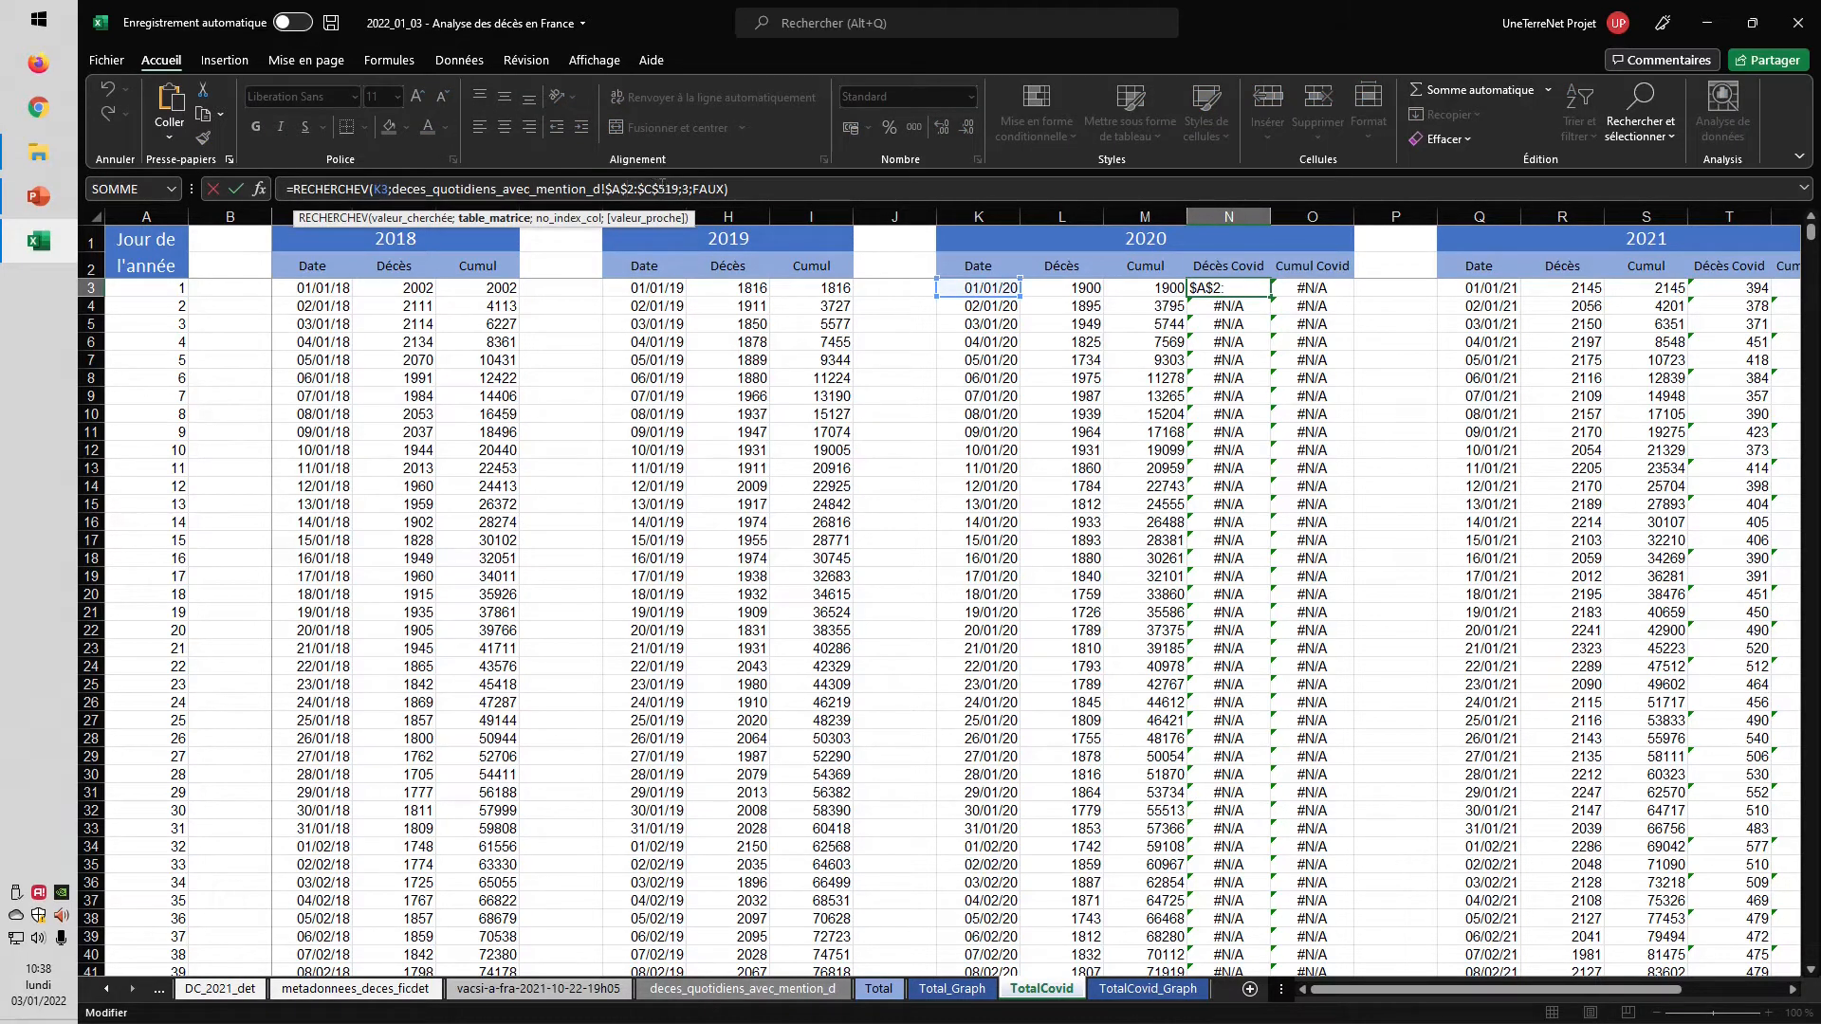
key(Escape)
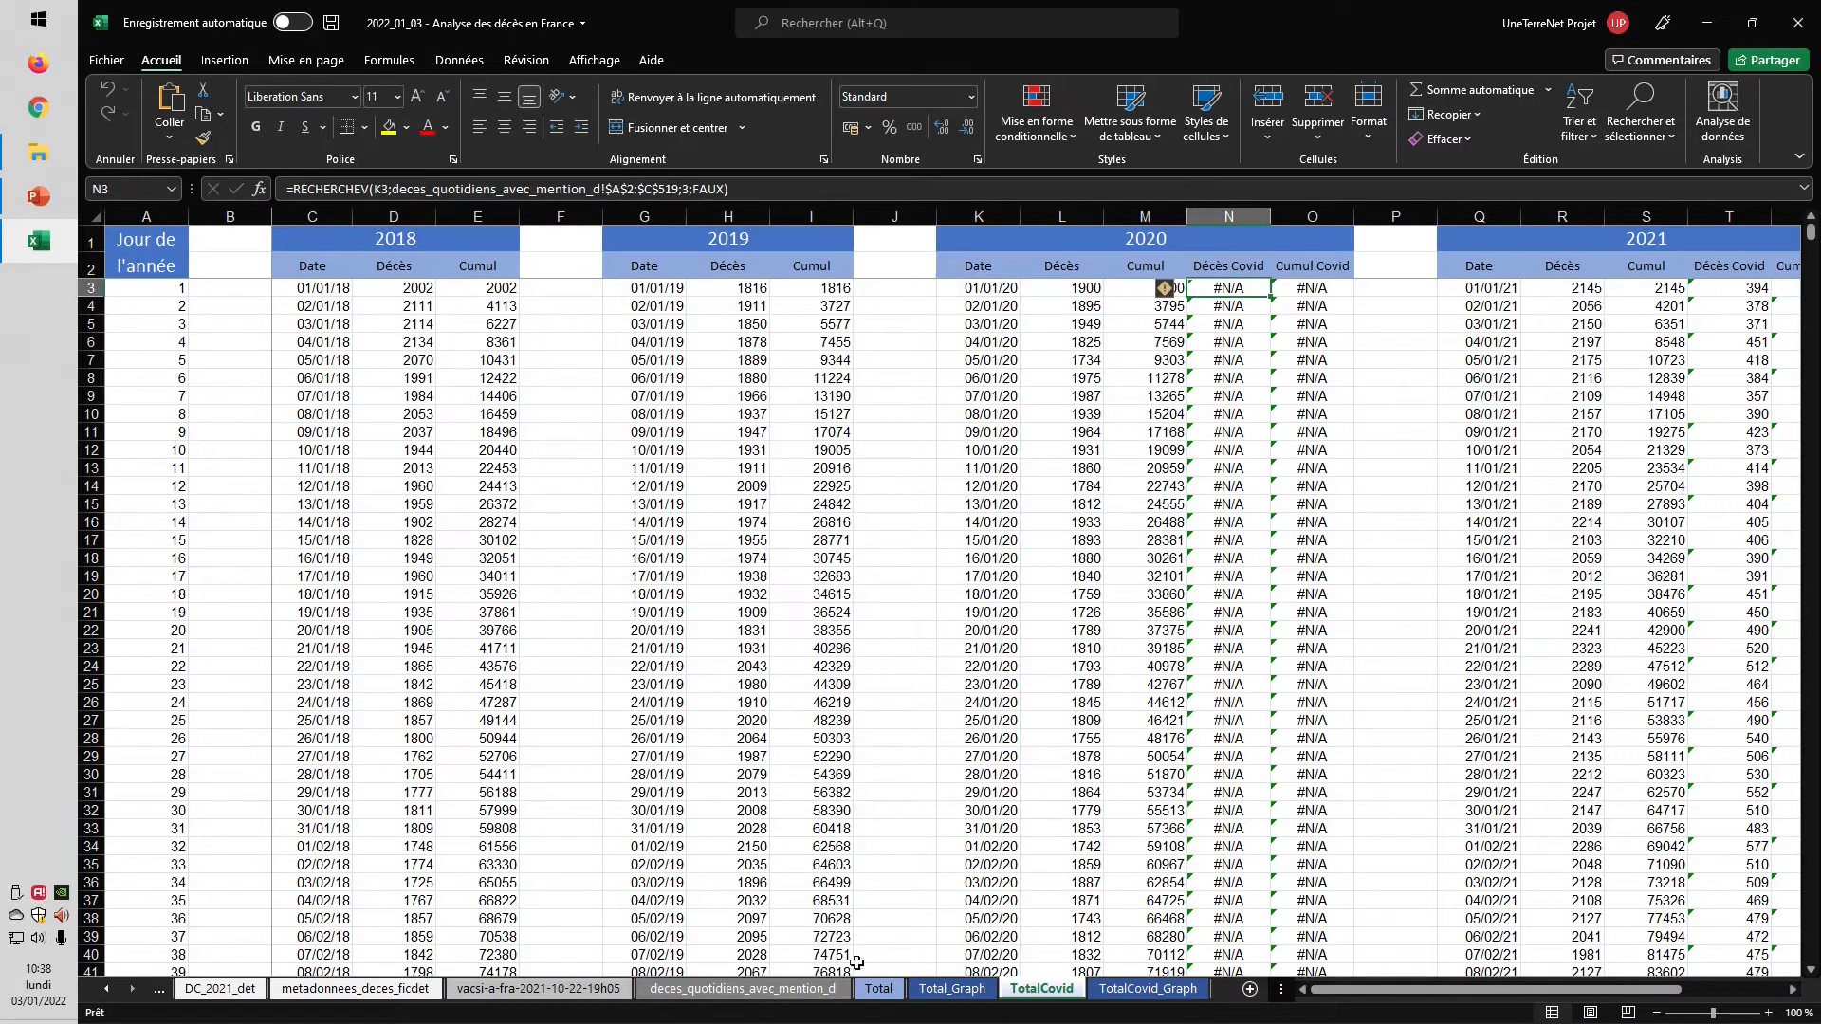
- Check source columns A to C on the deces_quotidiens_avec_mention_d sheet and the remaining RECHERCHEV arguments in N3 of TotalCovid
click(761, 990)
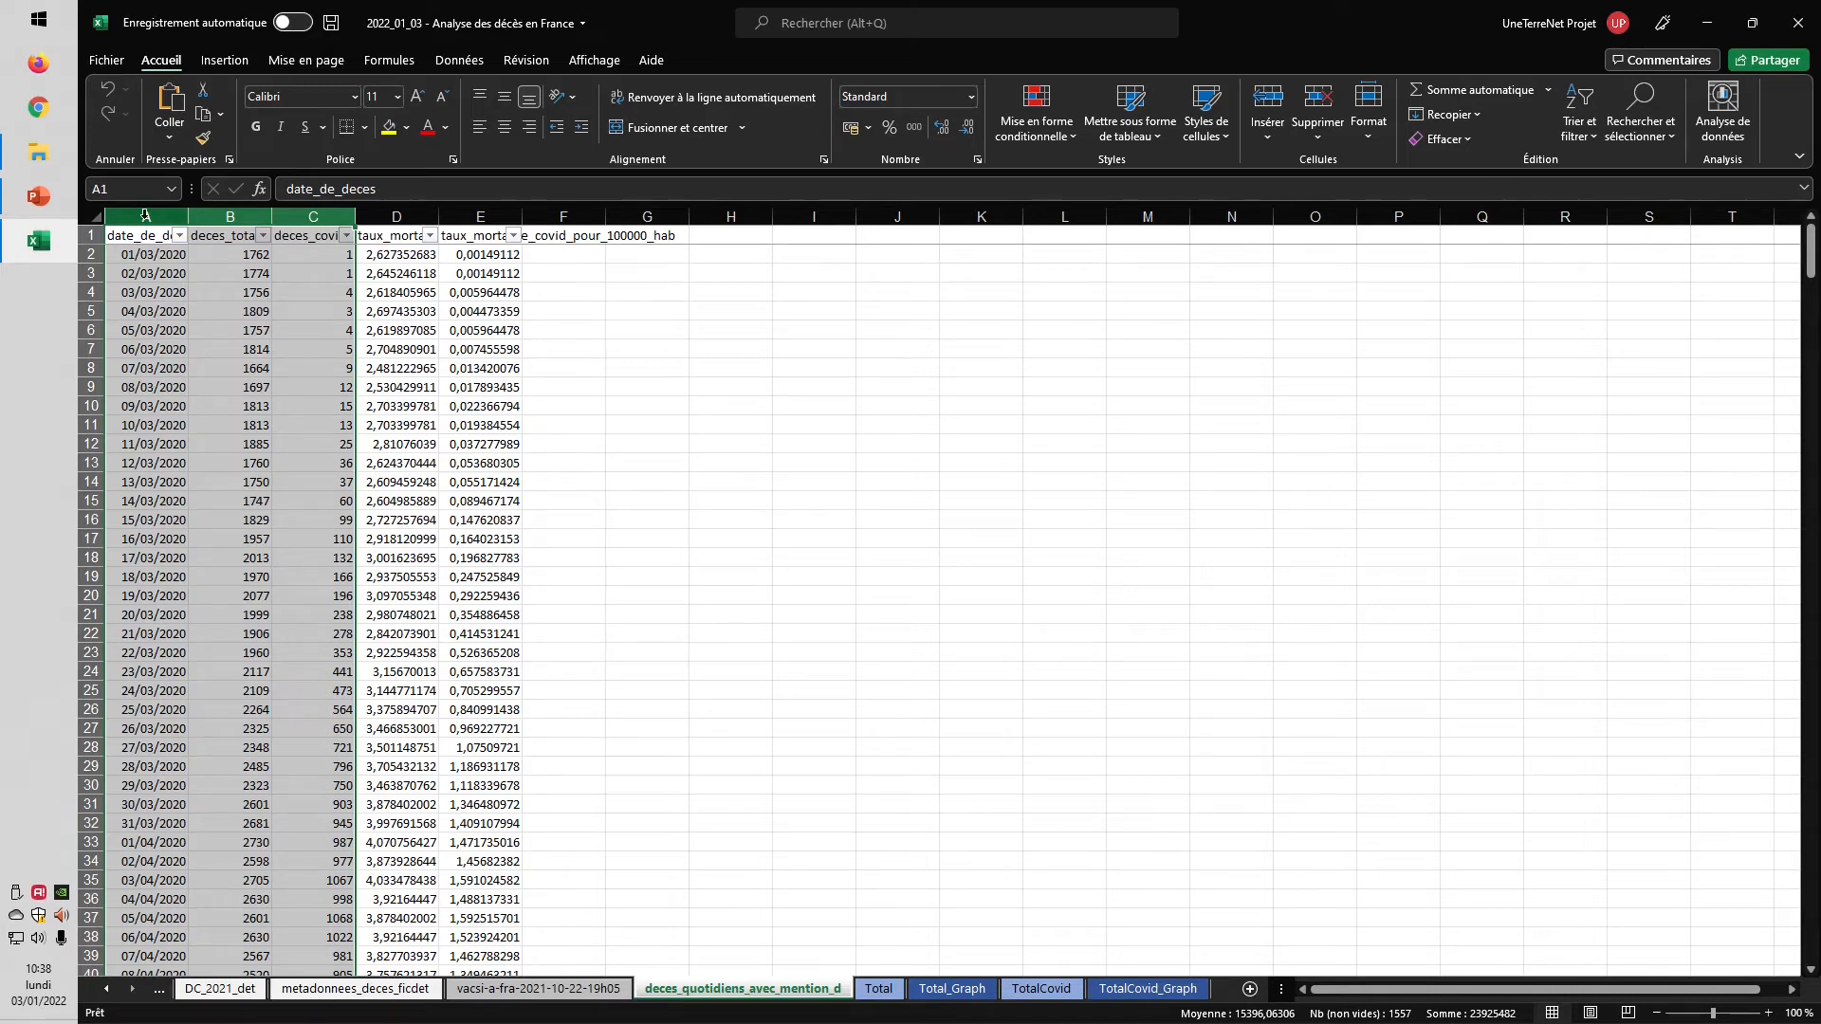
click(1040, 988)
click(677, 188)
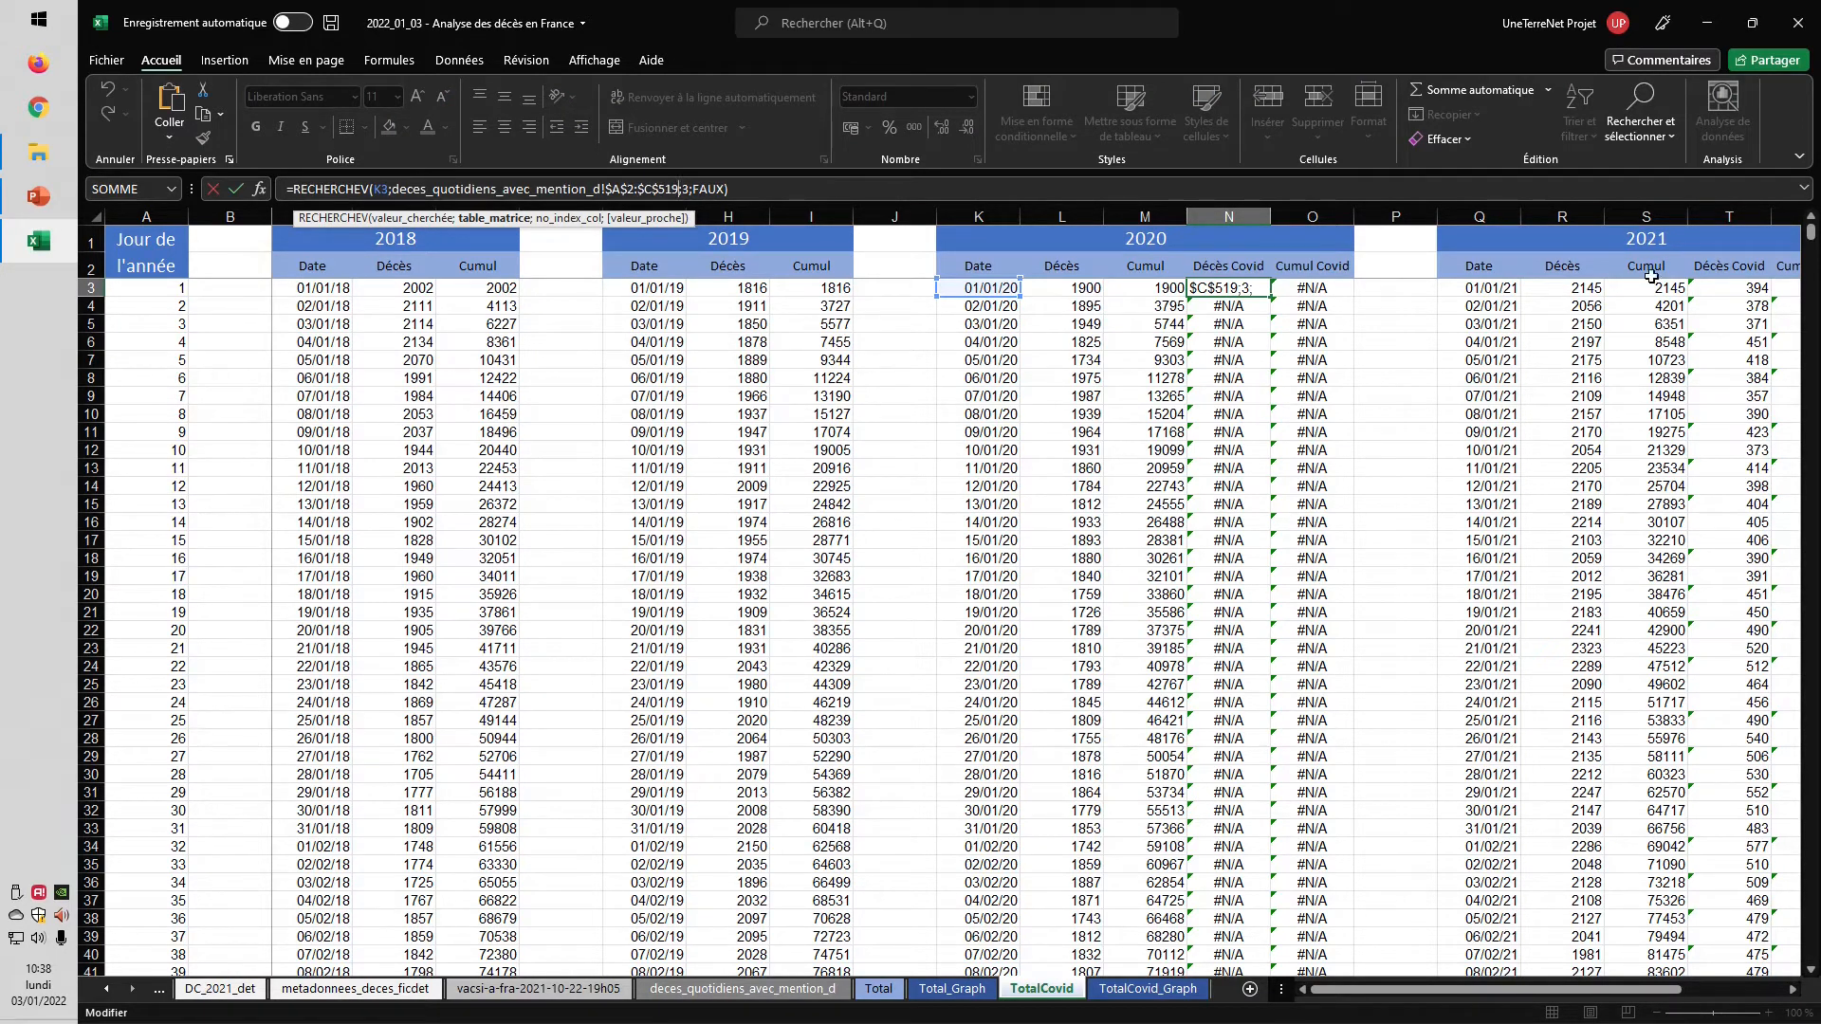
click(688, 188)
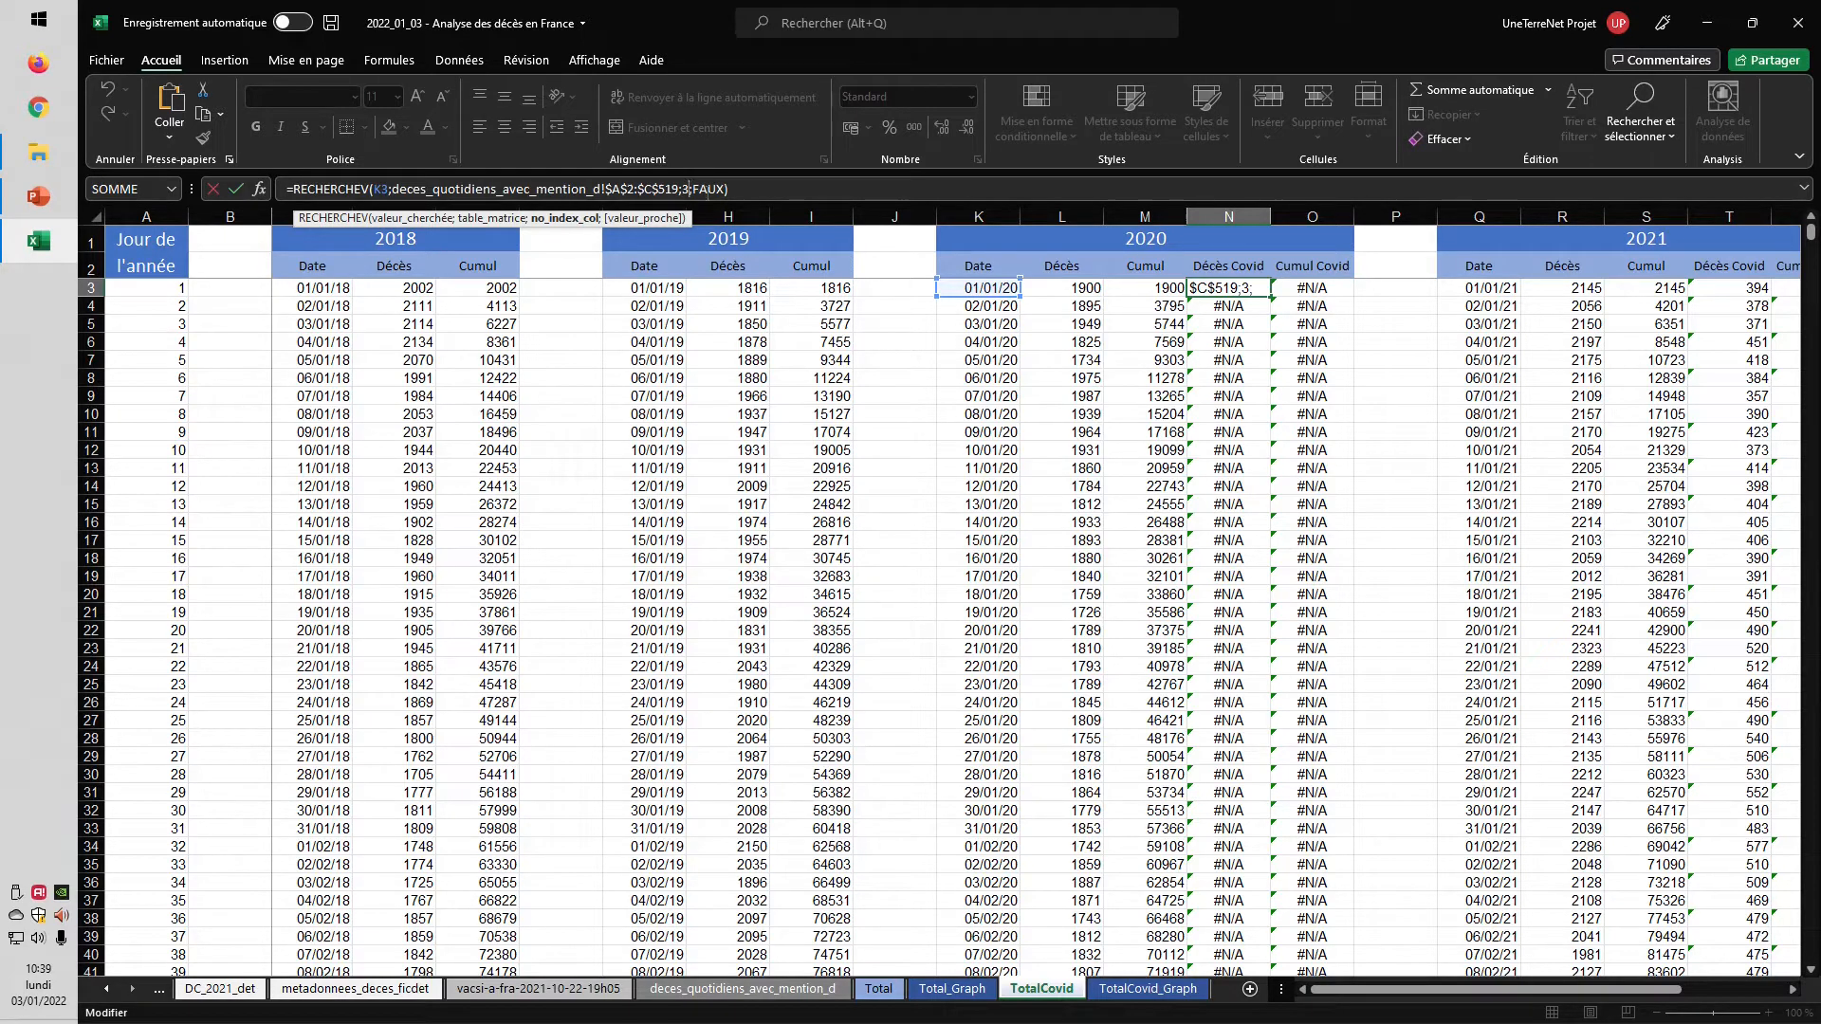
click(718, 187)
click(1238, 287)
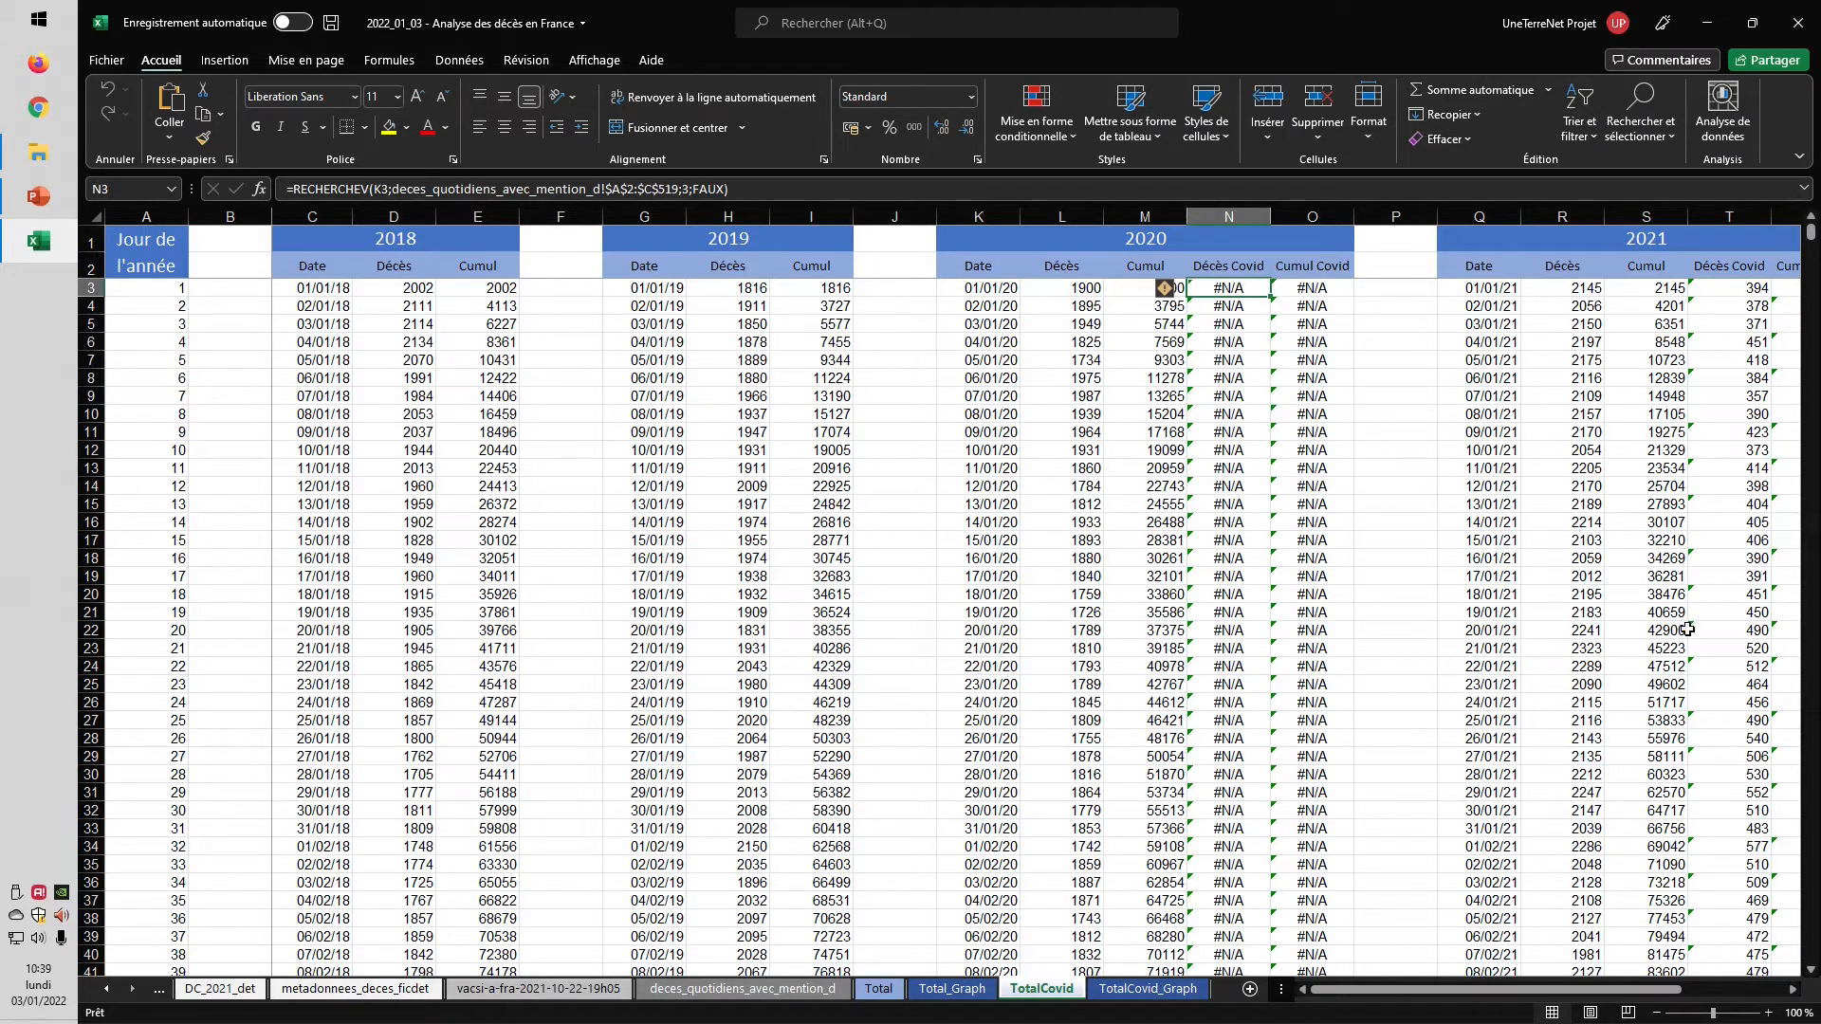
- Inspect the 2020 cumulative Covid formulas in O3 and O4 together with the daily value they reference
click(1325, 287)
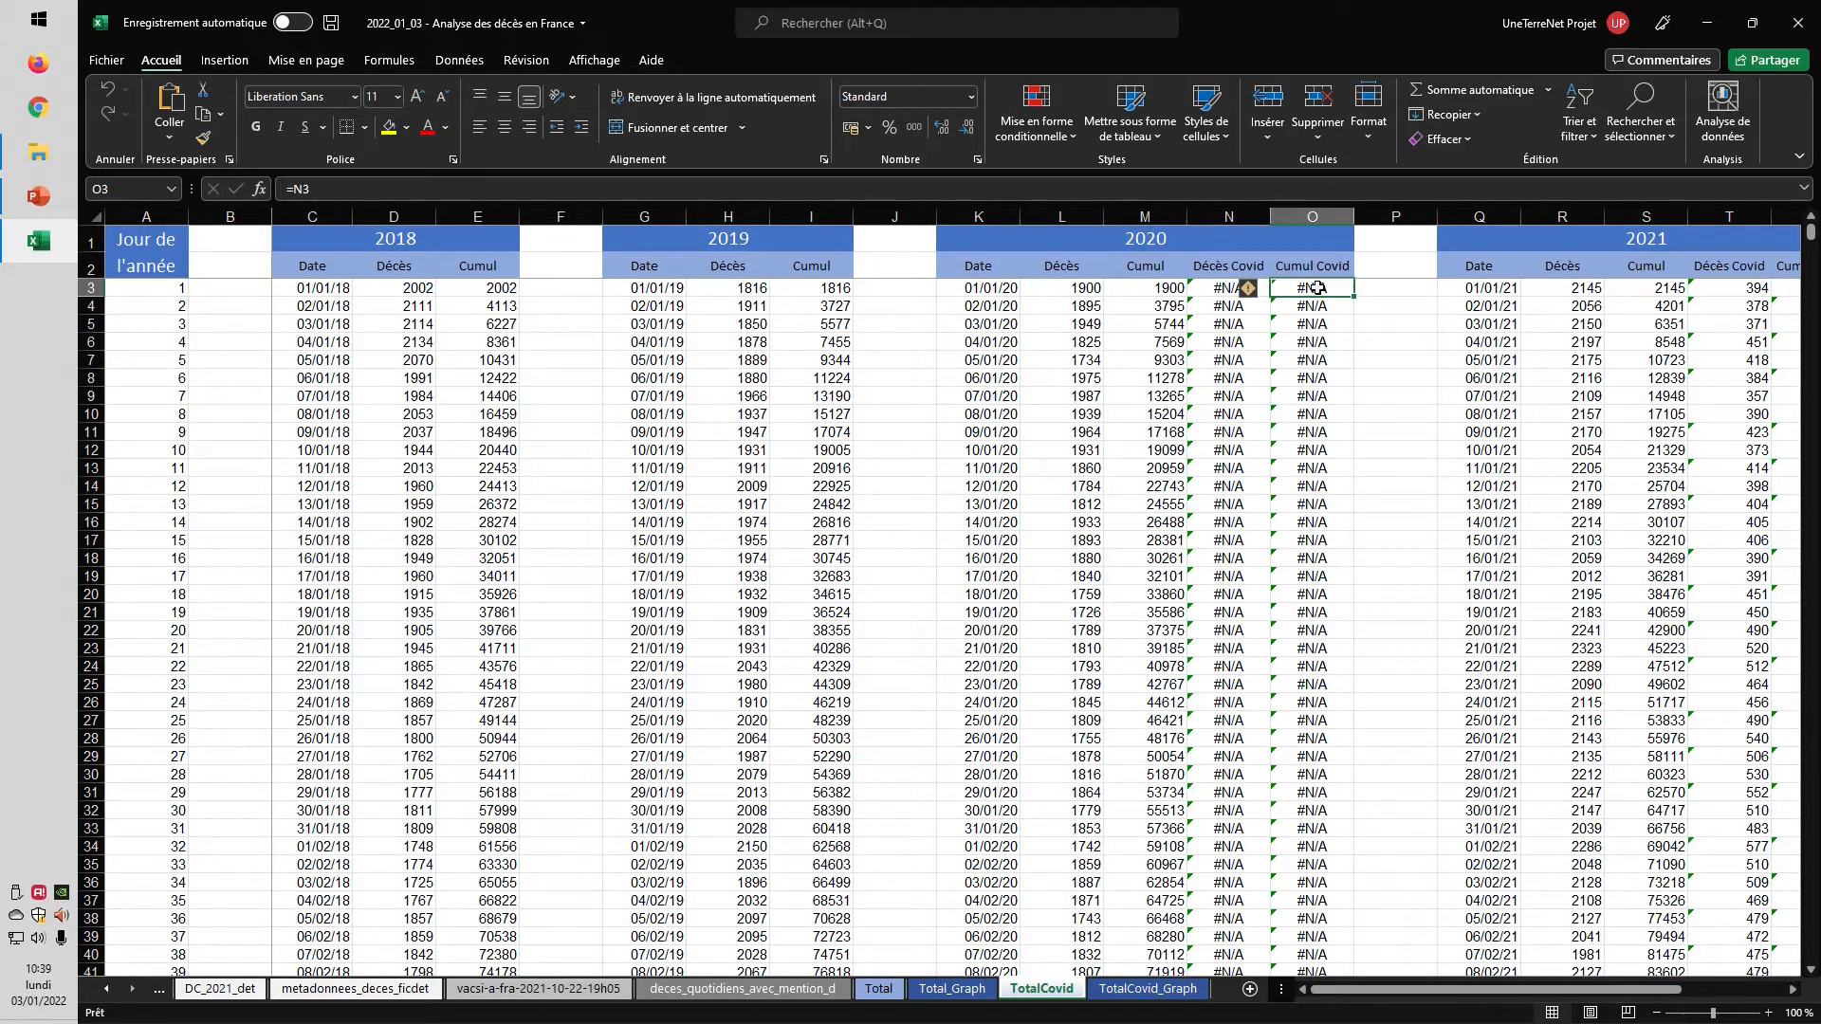
click(1229, 287)
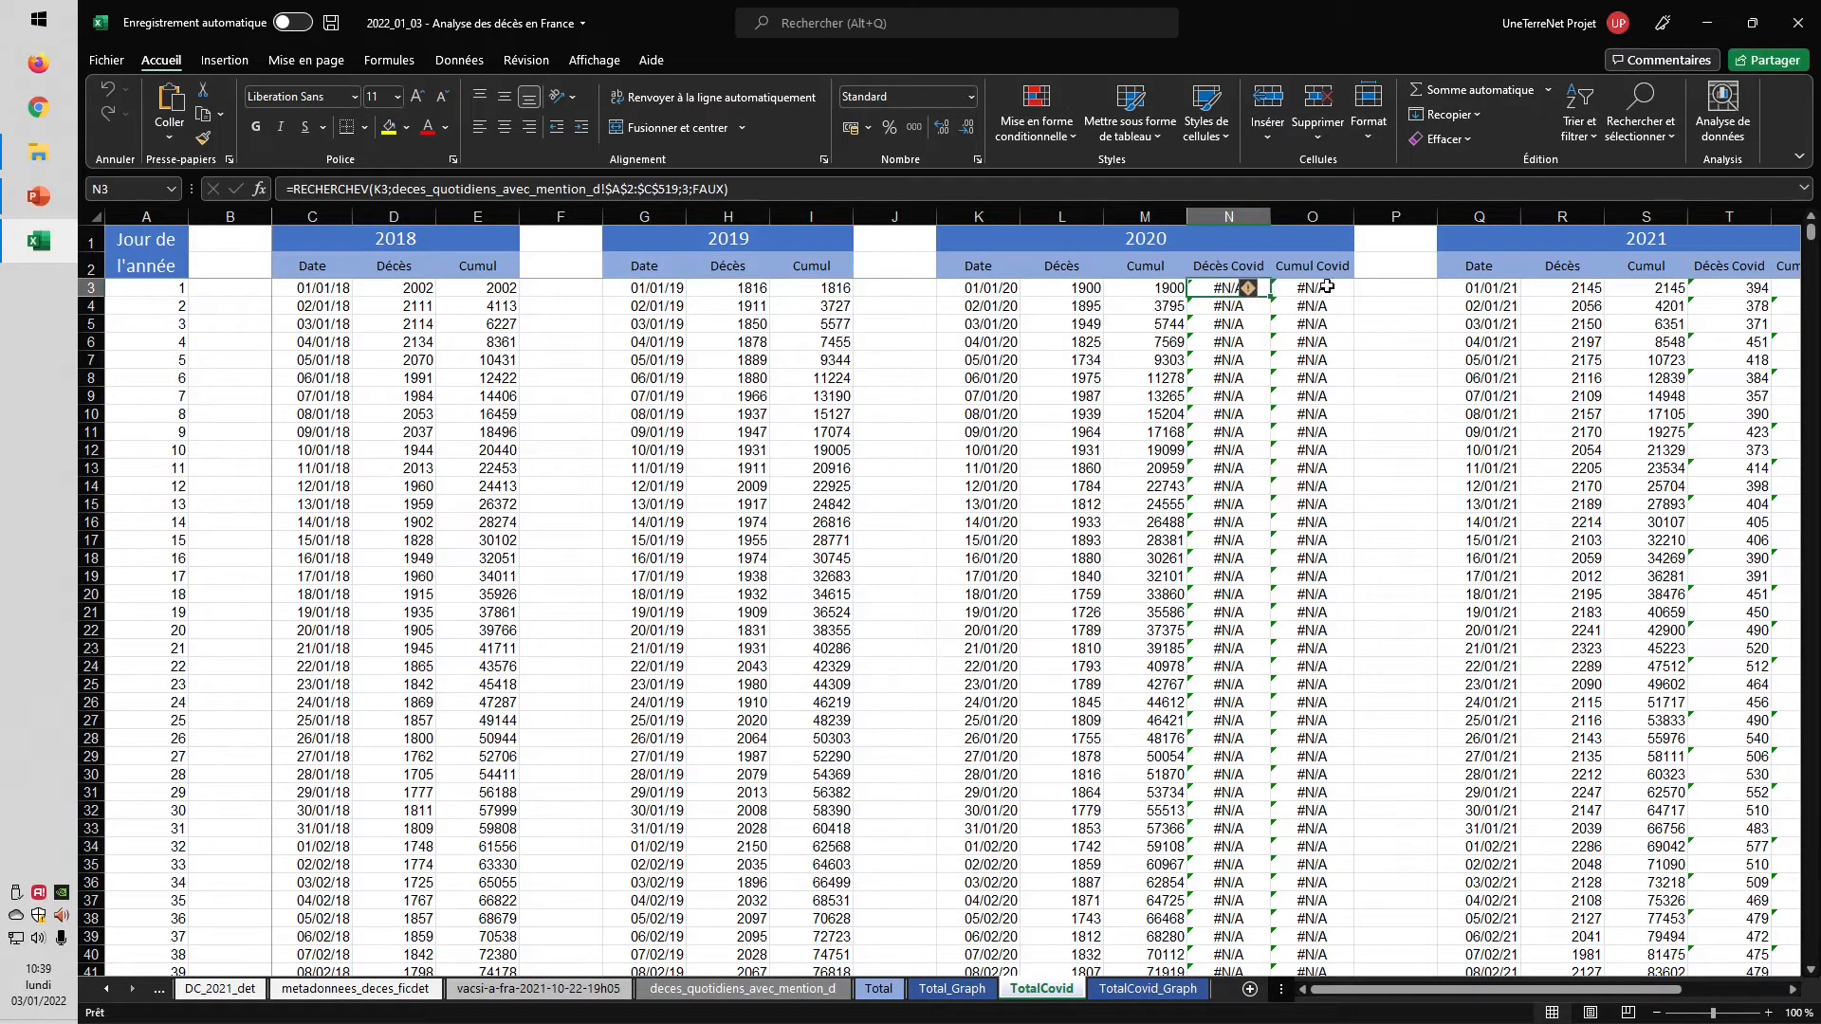
click(1323, 306)
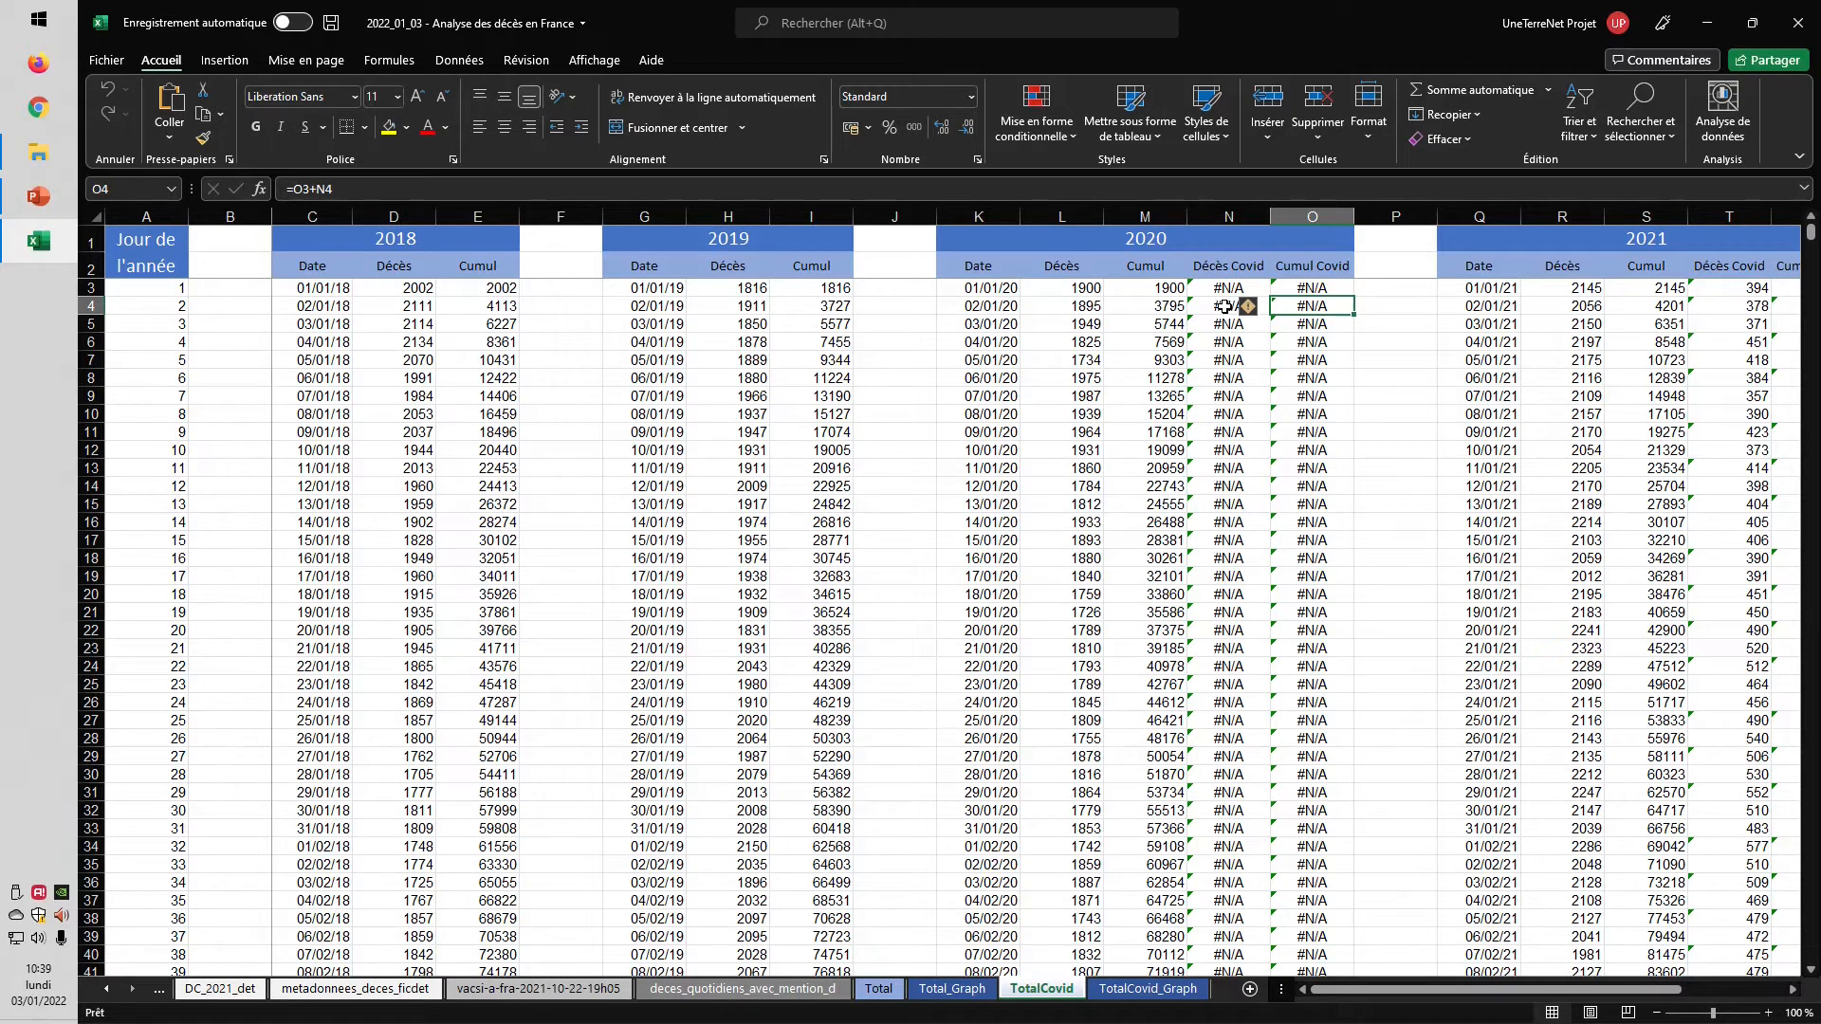
- Examine the #N/A rows in the 2020 Covid columns and locate the first rows with data in March 2020
drag(1224, 289, 1309, 504)
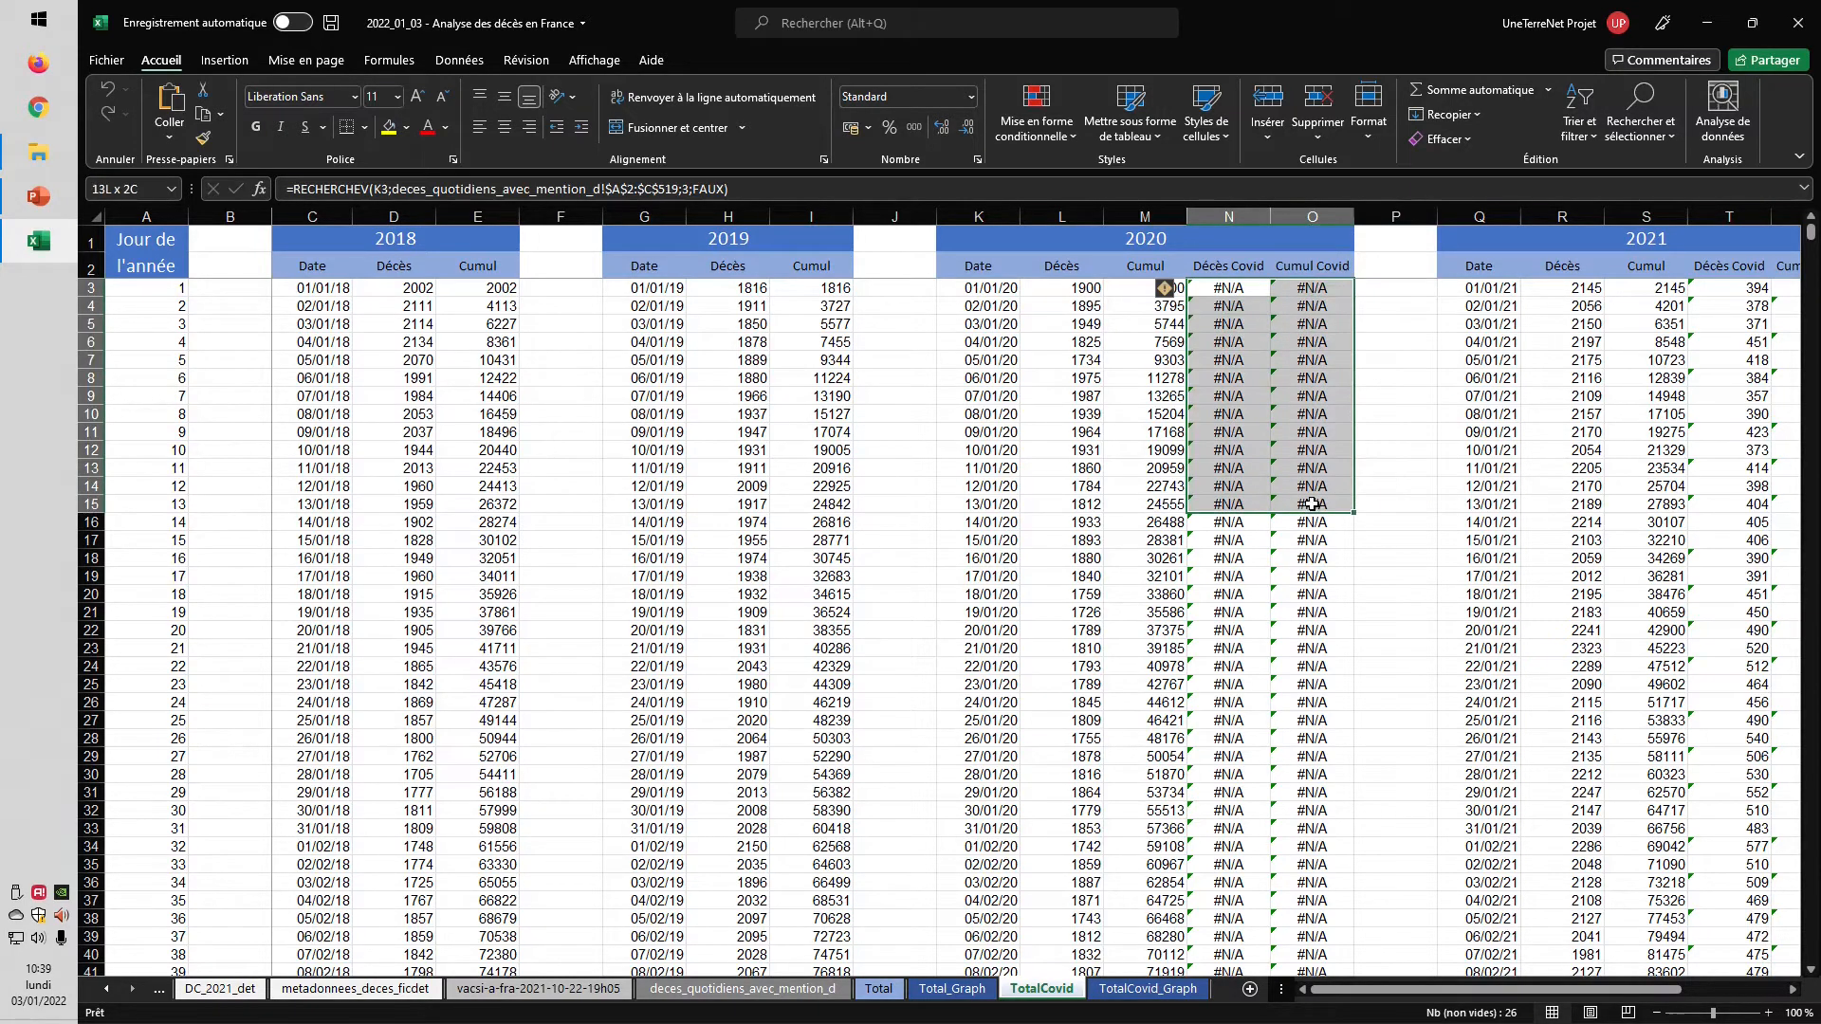
click(1248, 469)
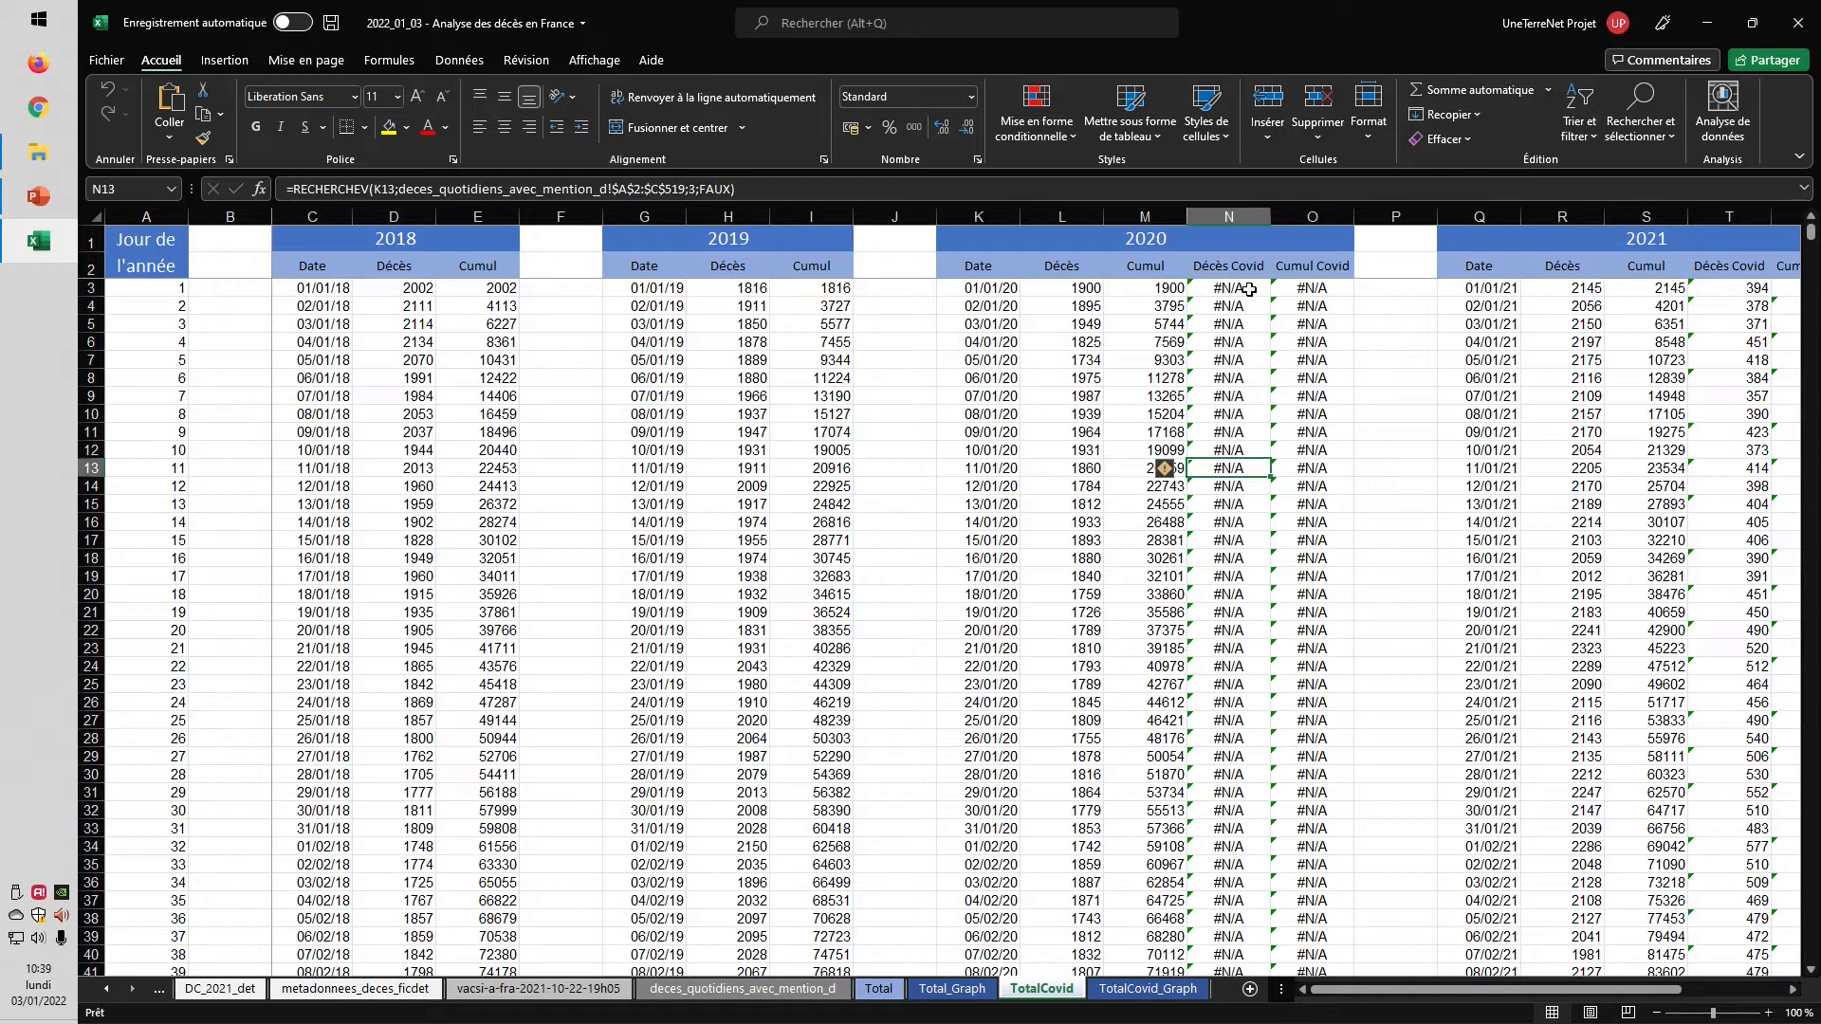
scroll(1246, 821, down, 14)
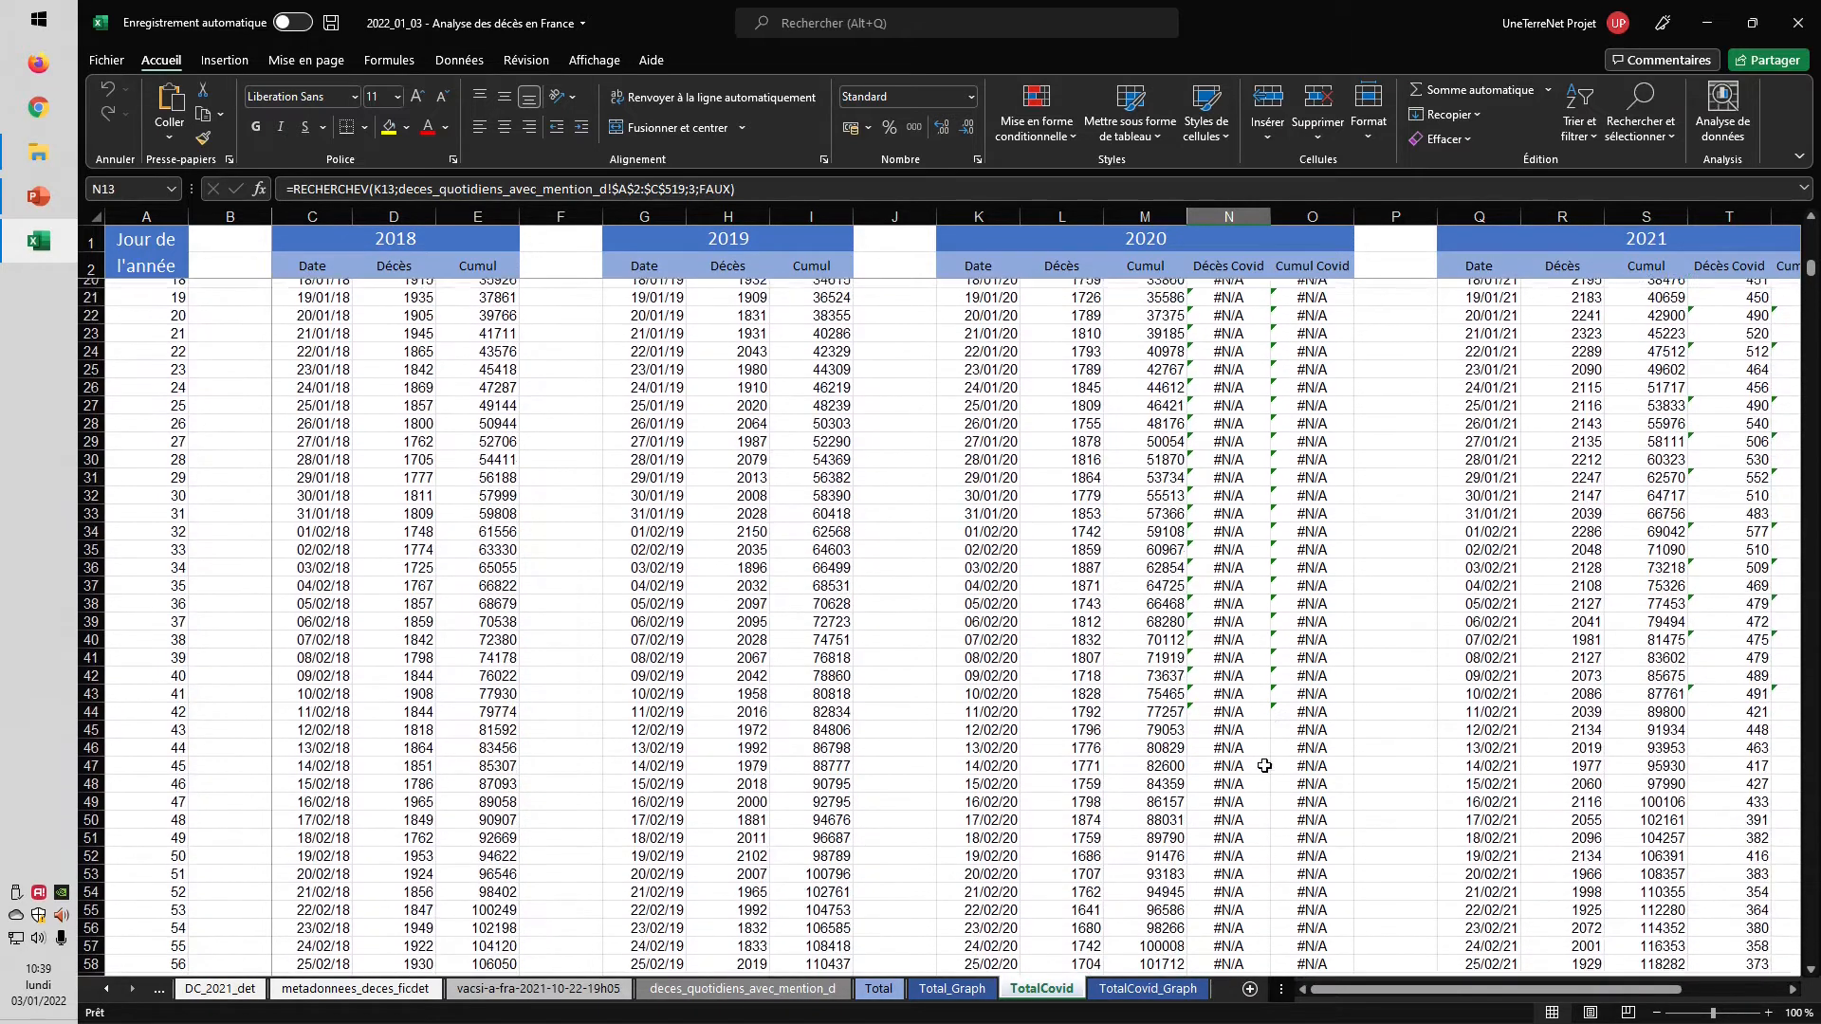
click(1240, 594)
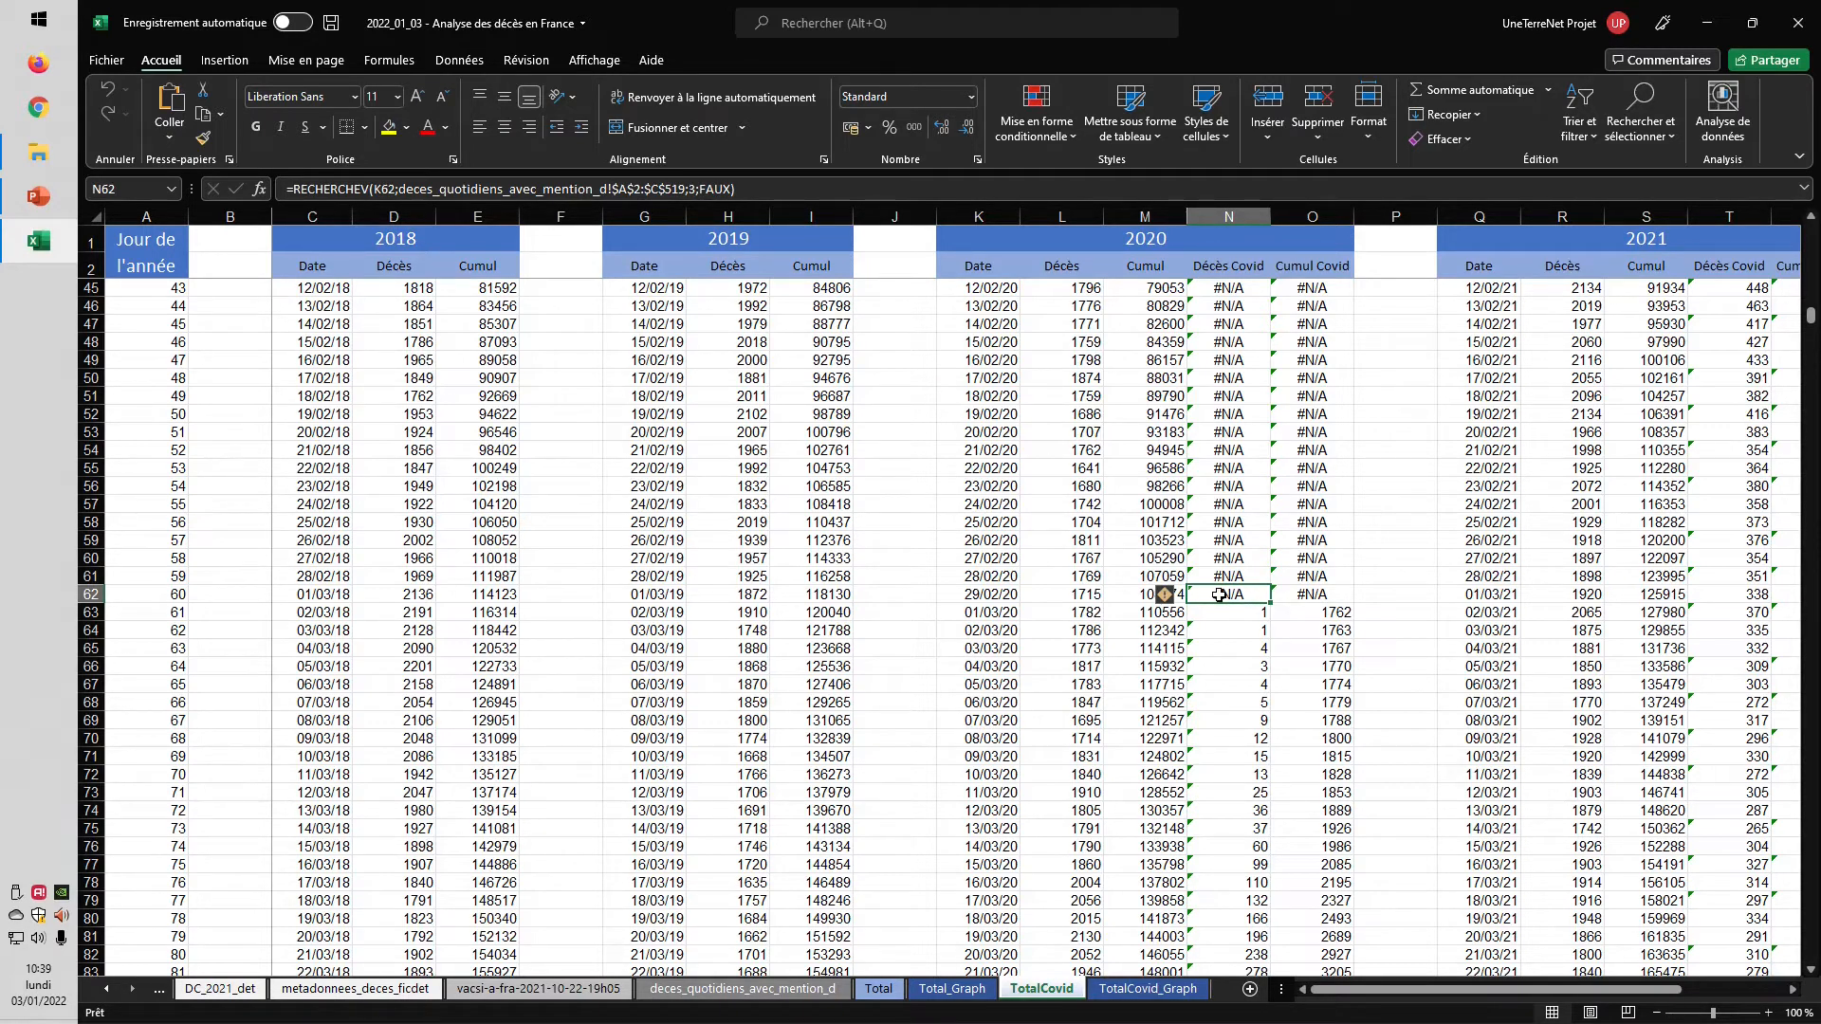
drag(1238, 617, 1327, 631)
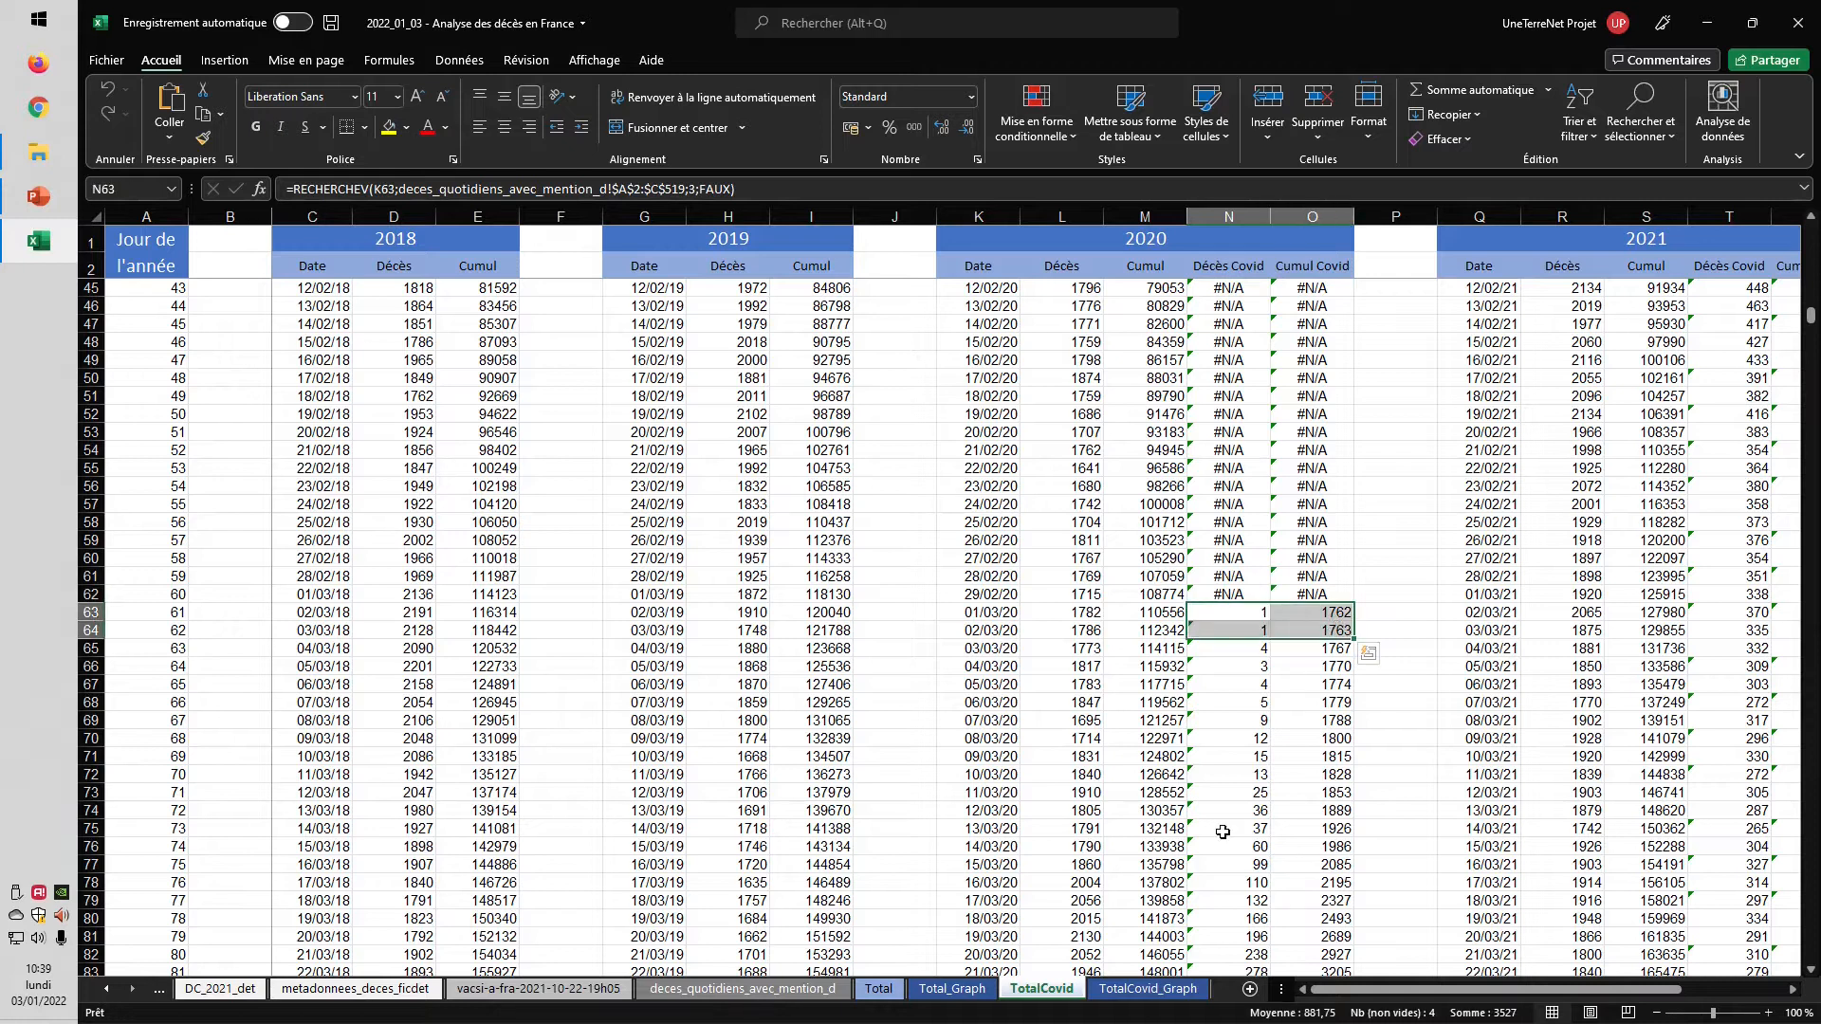
click(1238, 611)
scroll(1241, 607, up, 8)
scroll(1241, 607, up, 6)
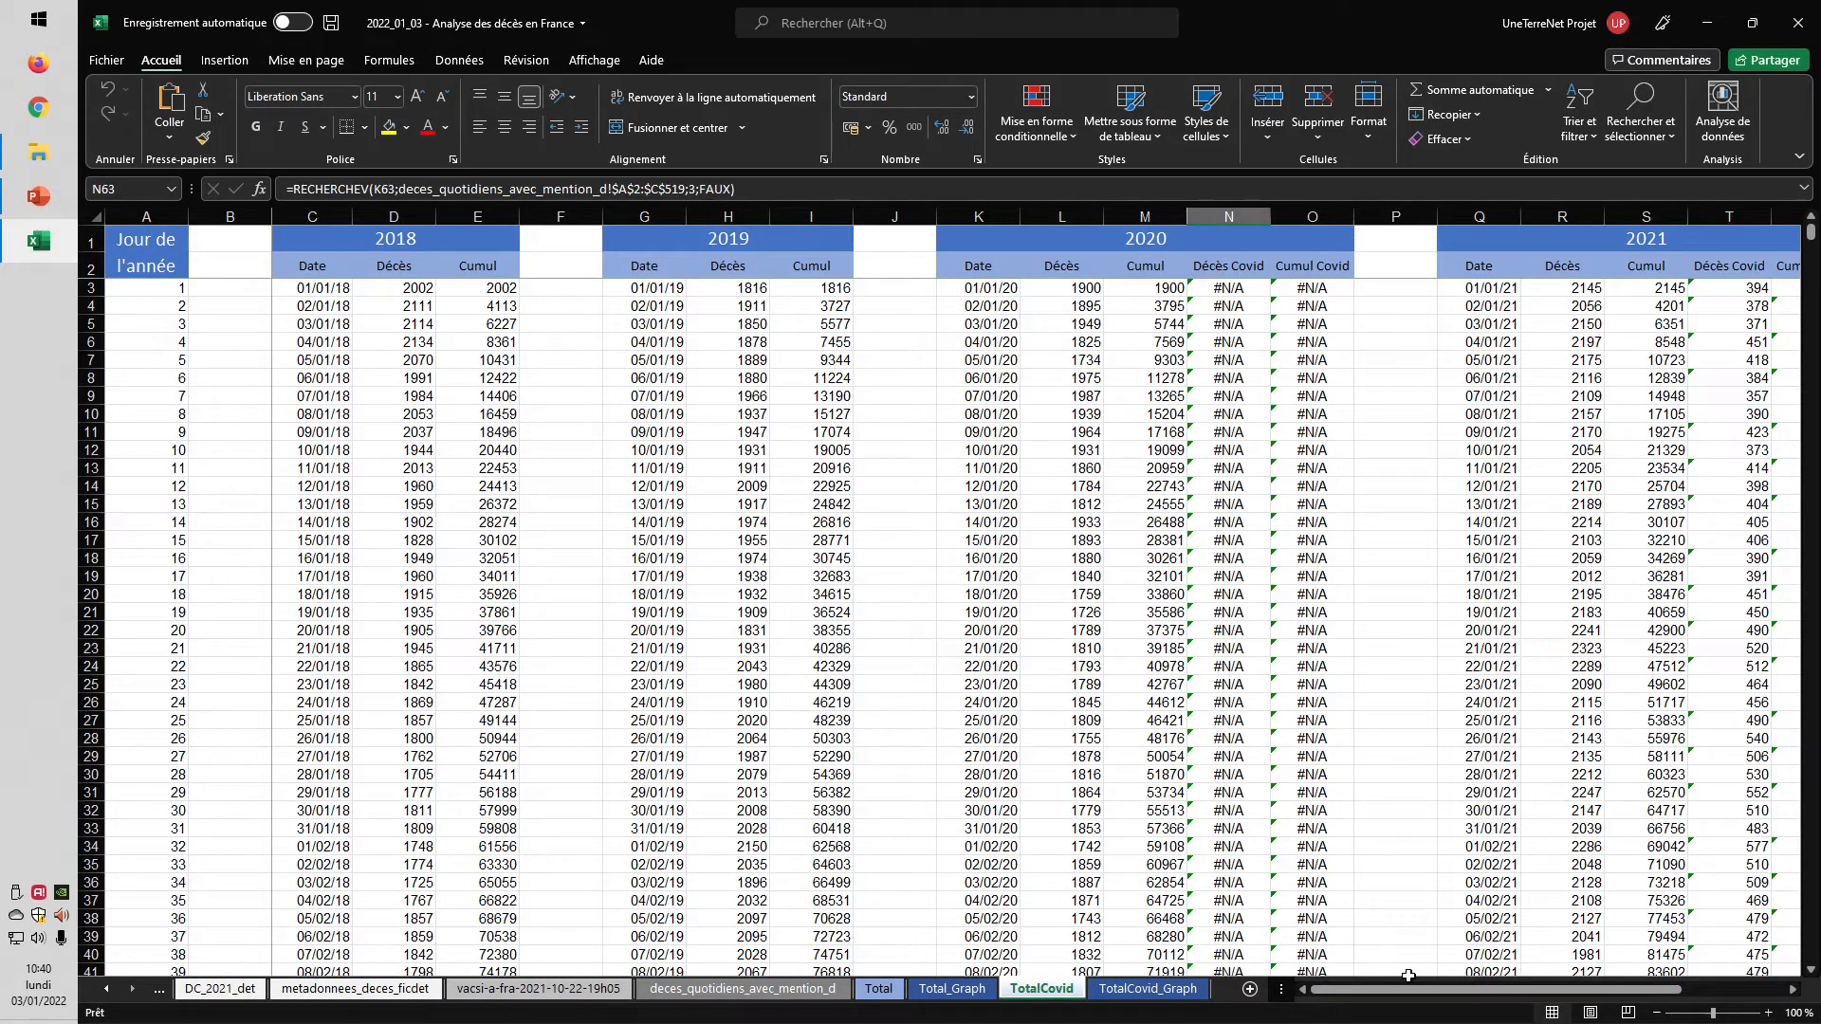
- Inspect the MOYENNE formula in W3 of the before/after Covid comparison and trace its referenced 2018 and 2019 death cells
drag(1413, 992, 1766, 1005)
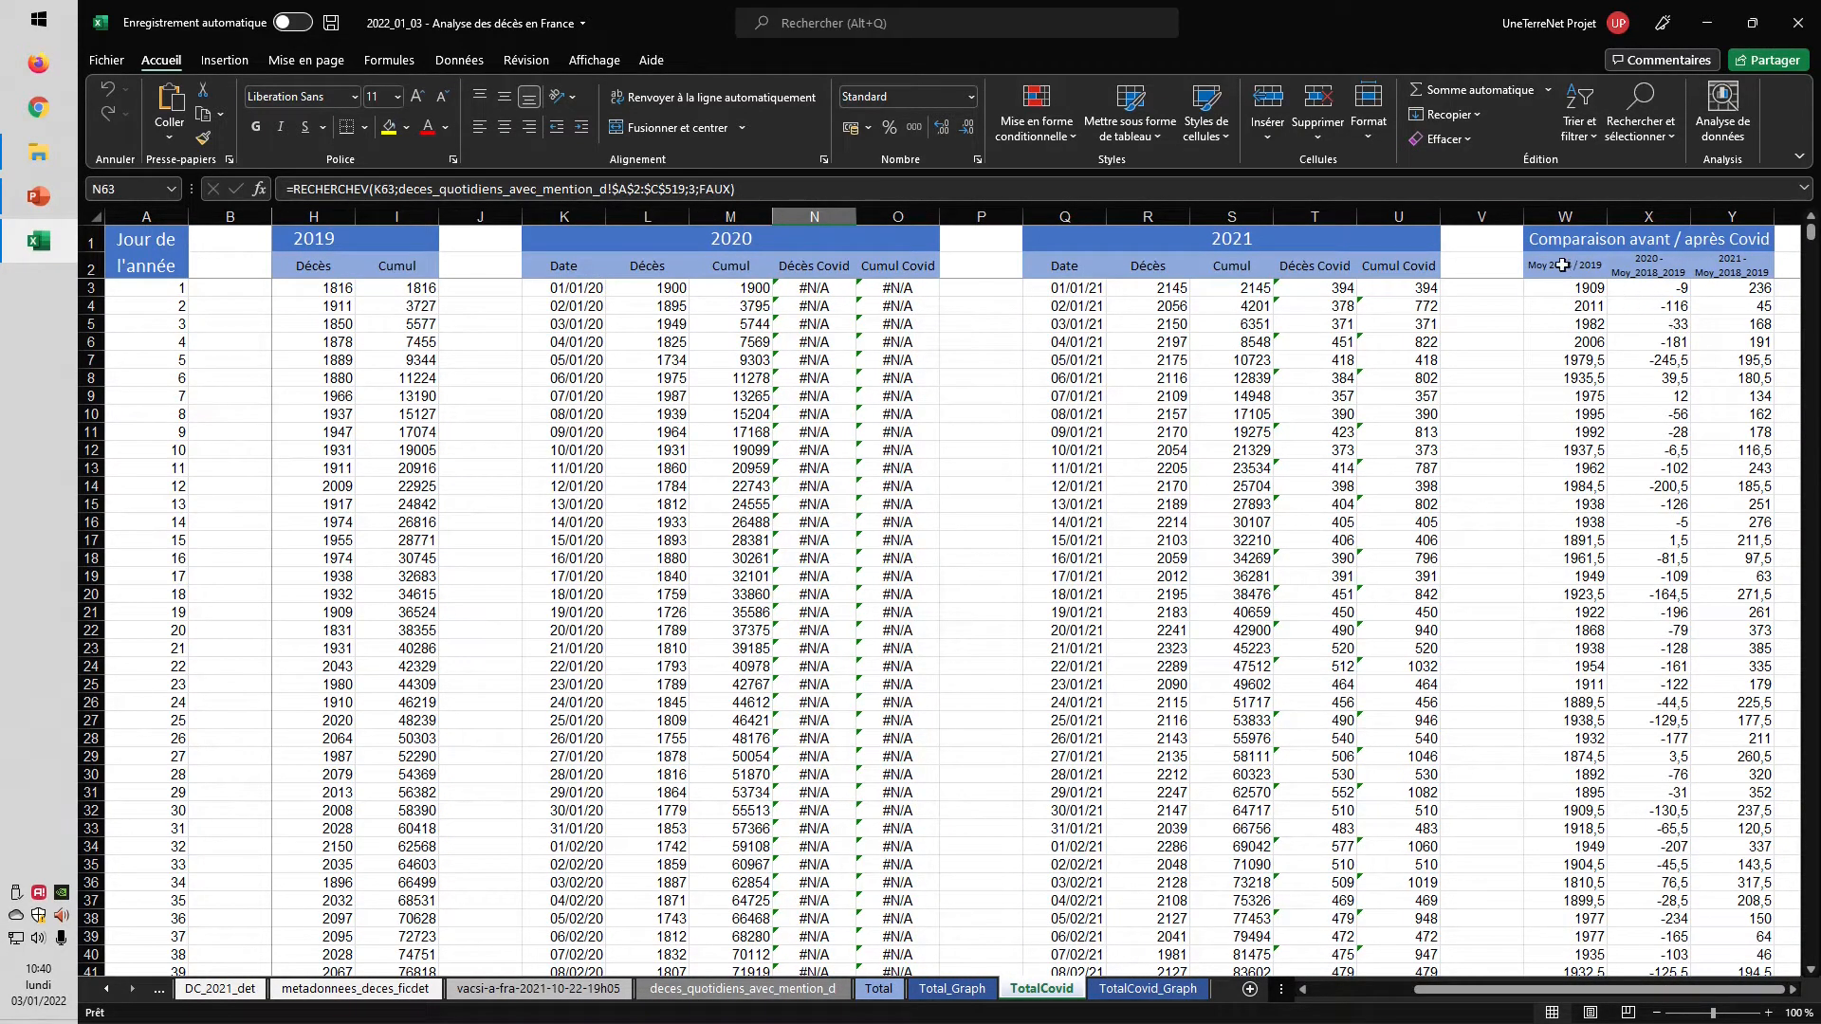
click(1584, 287)
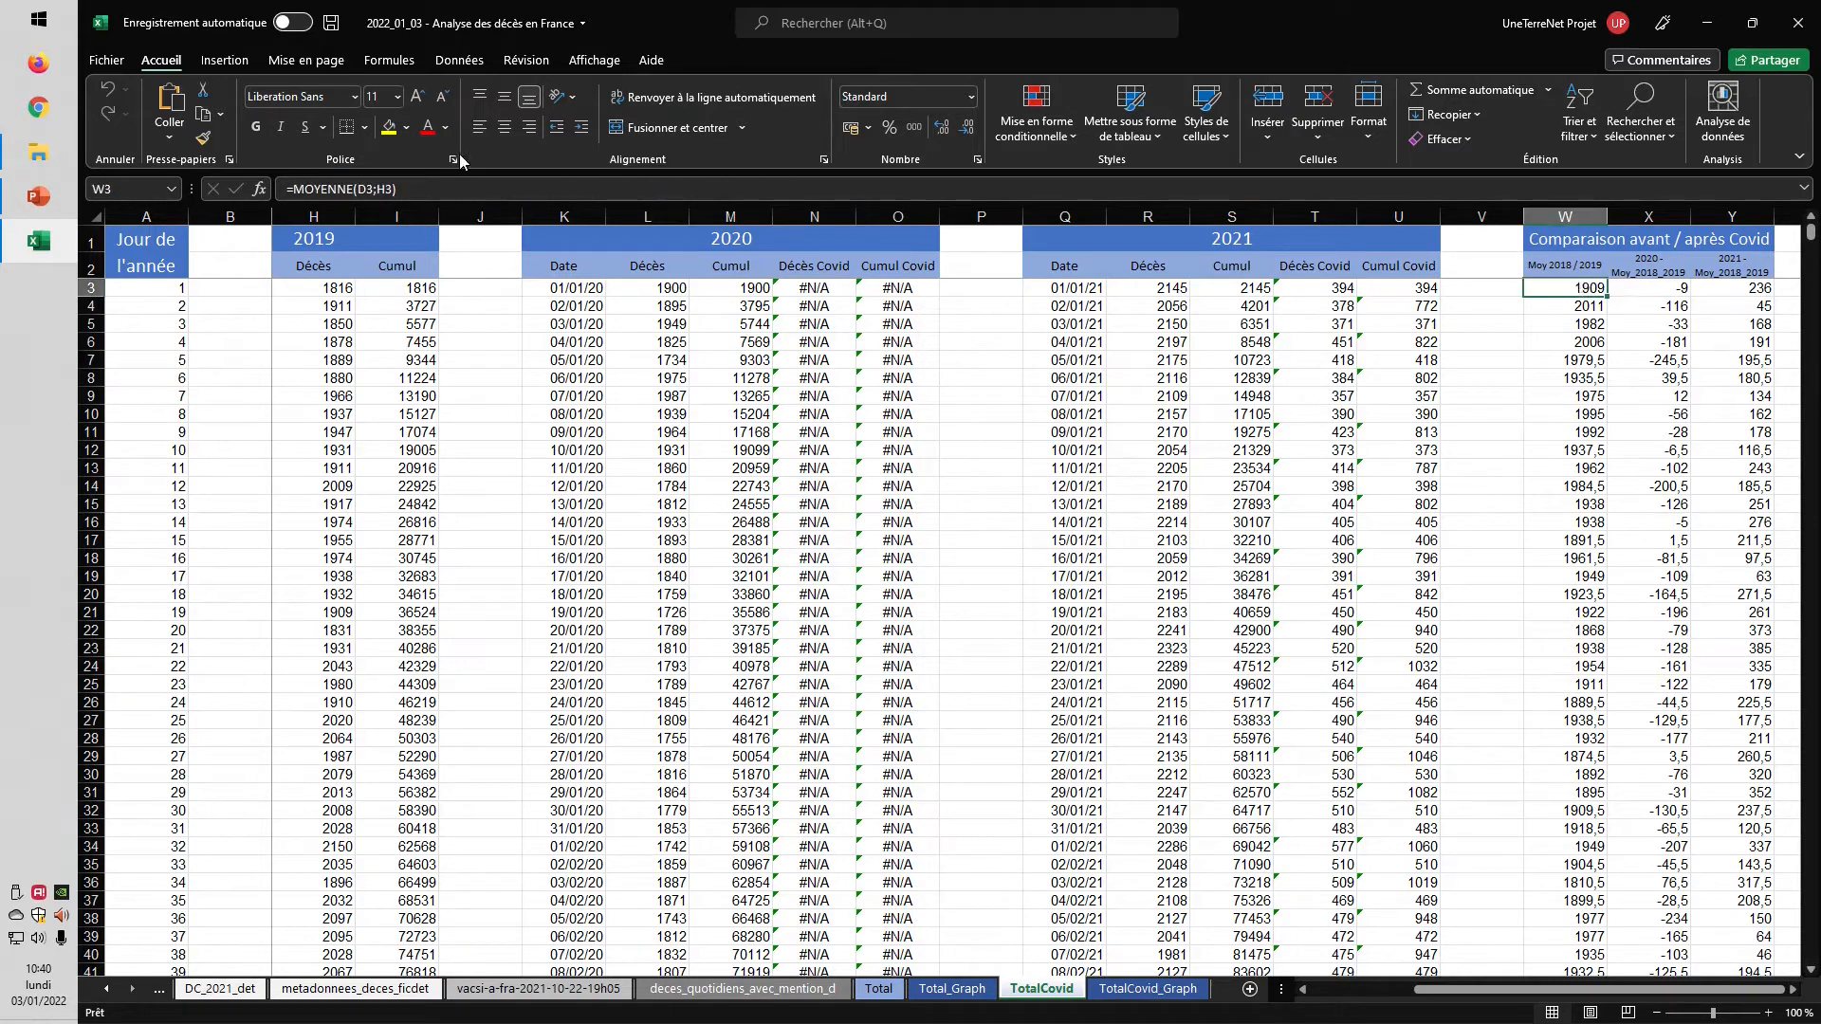
click(403, 187)
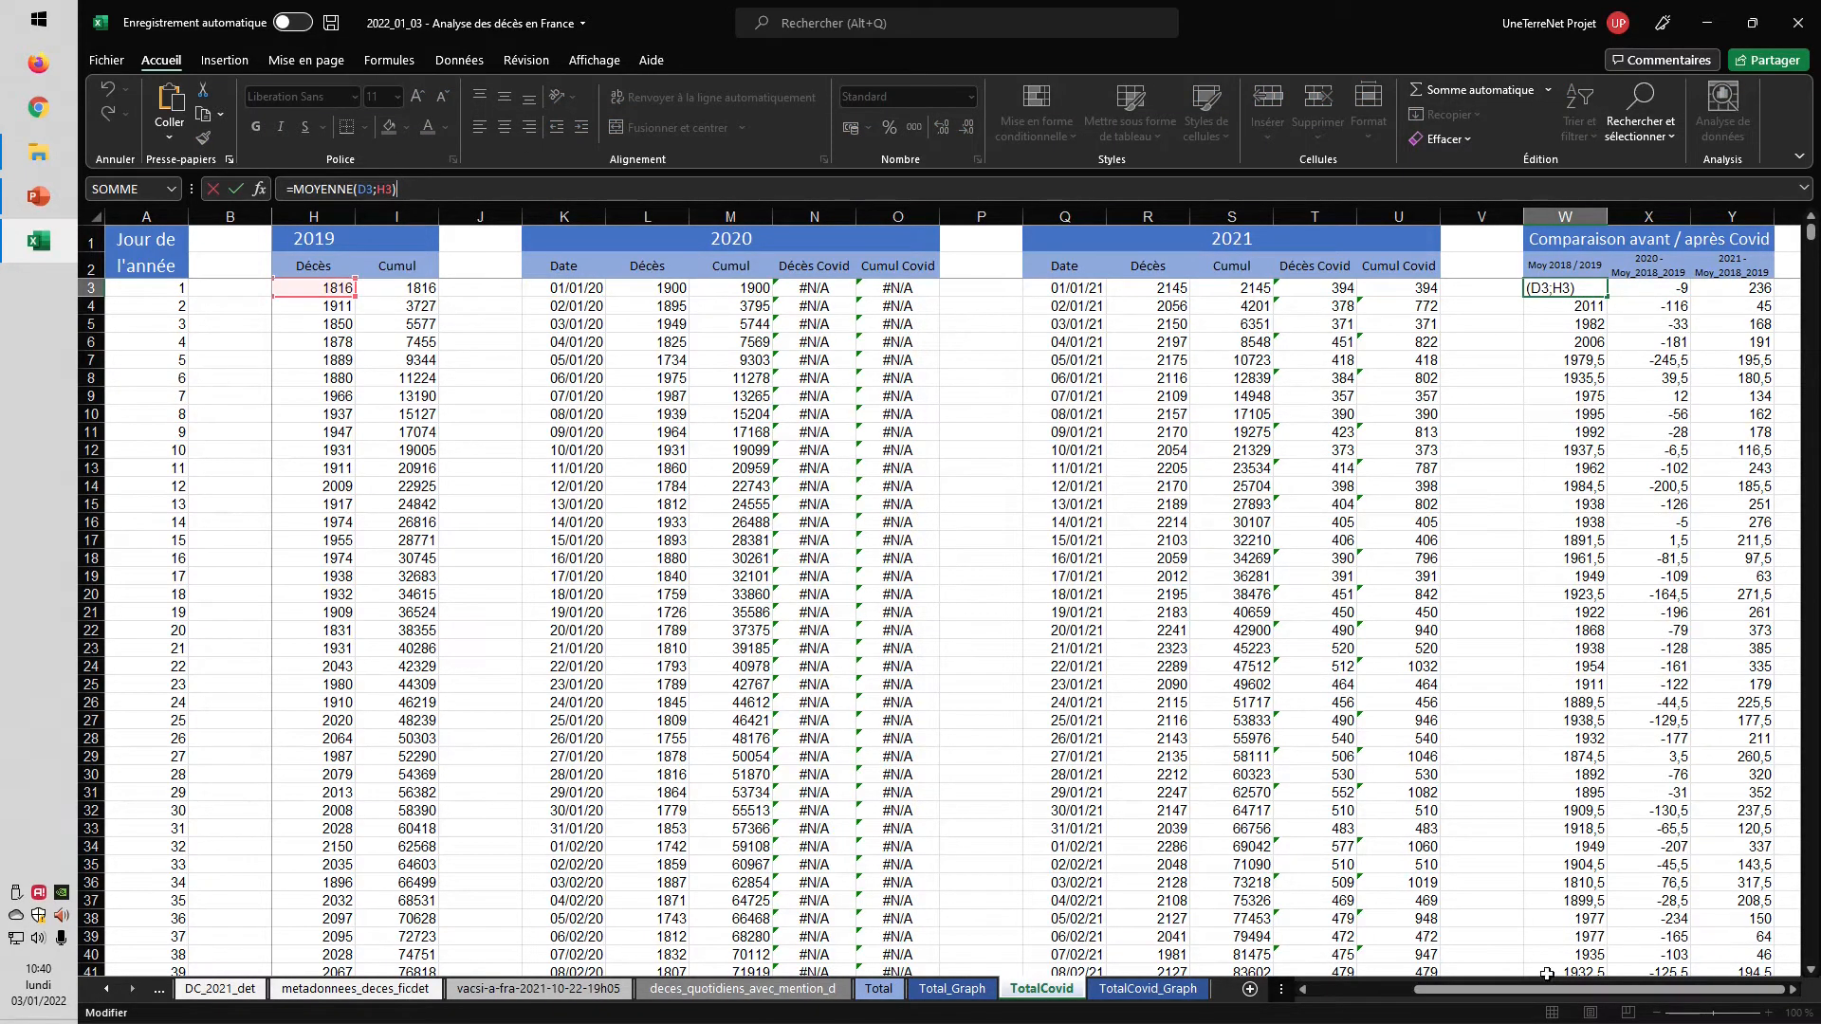
drag(1552, 992, 1446, 990)
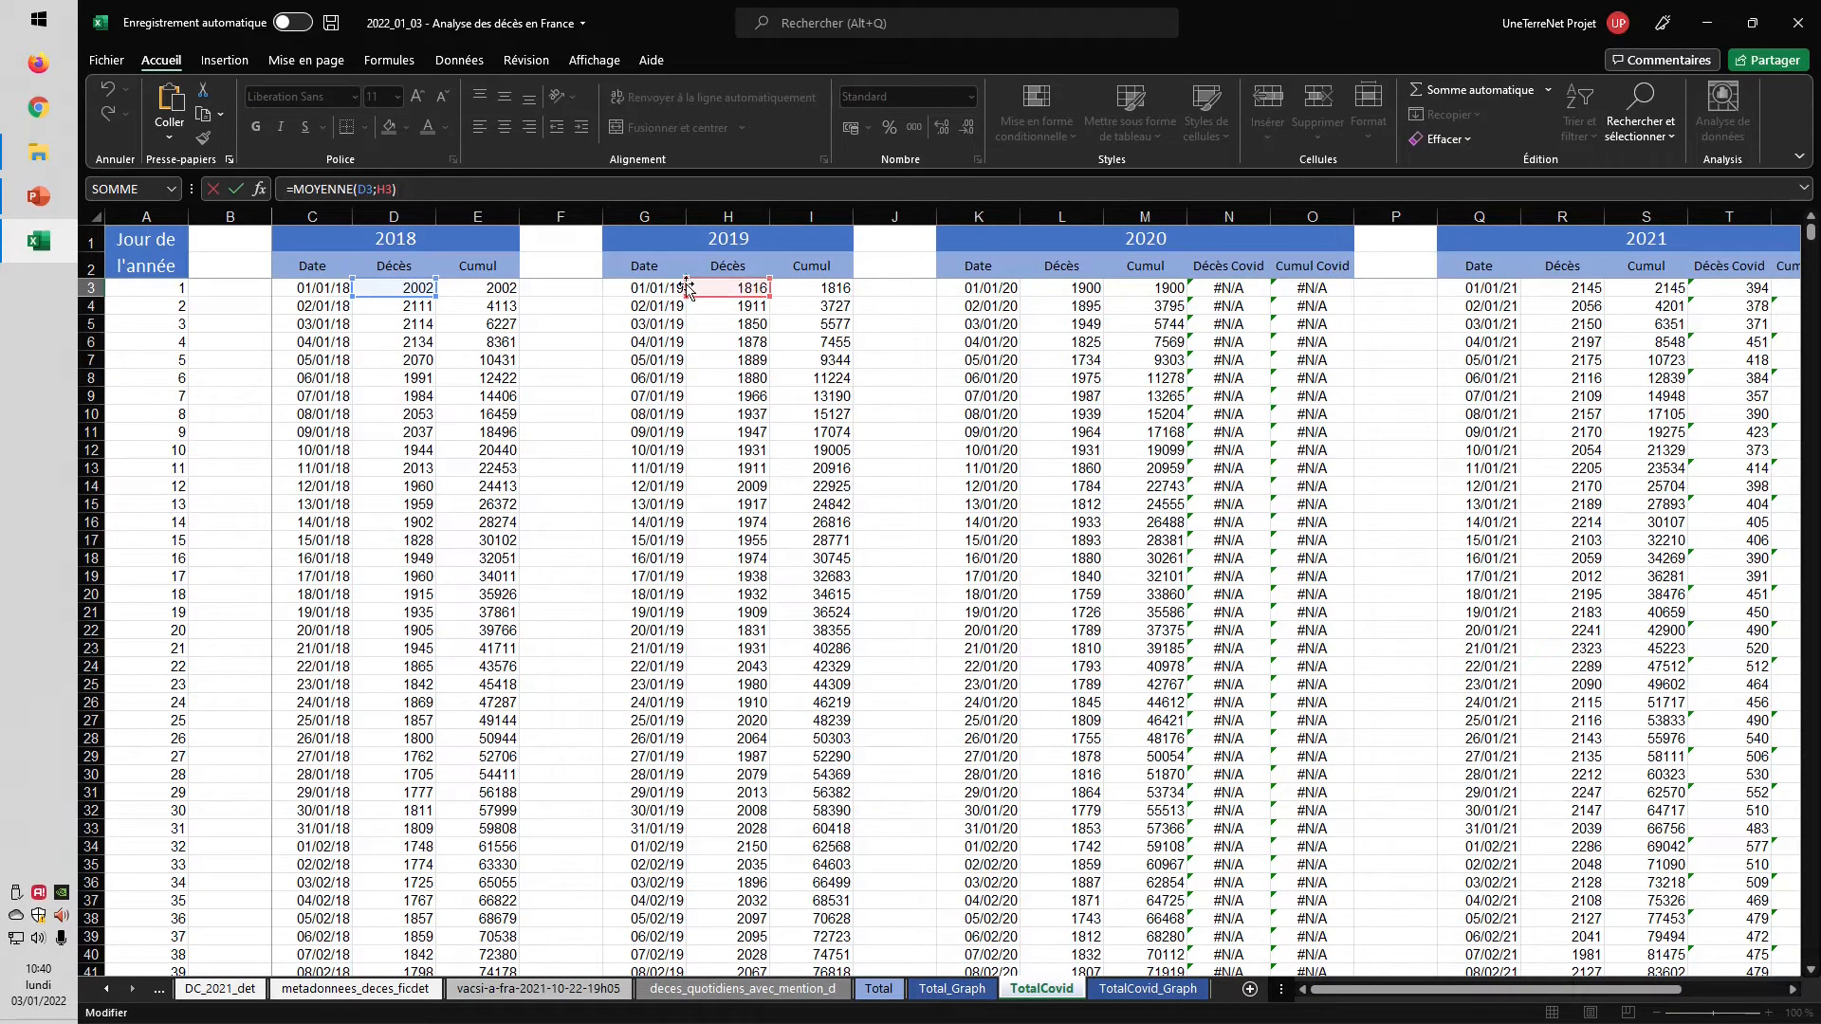
key(Escape)
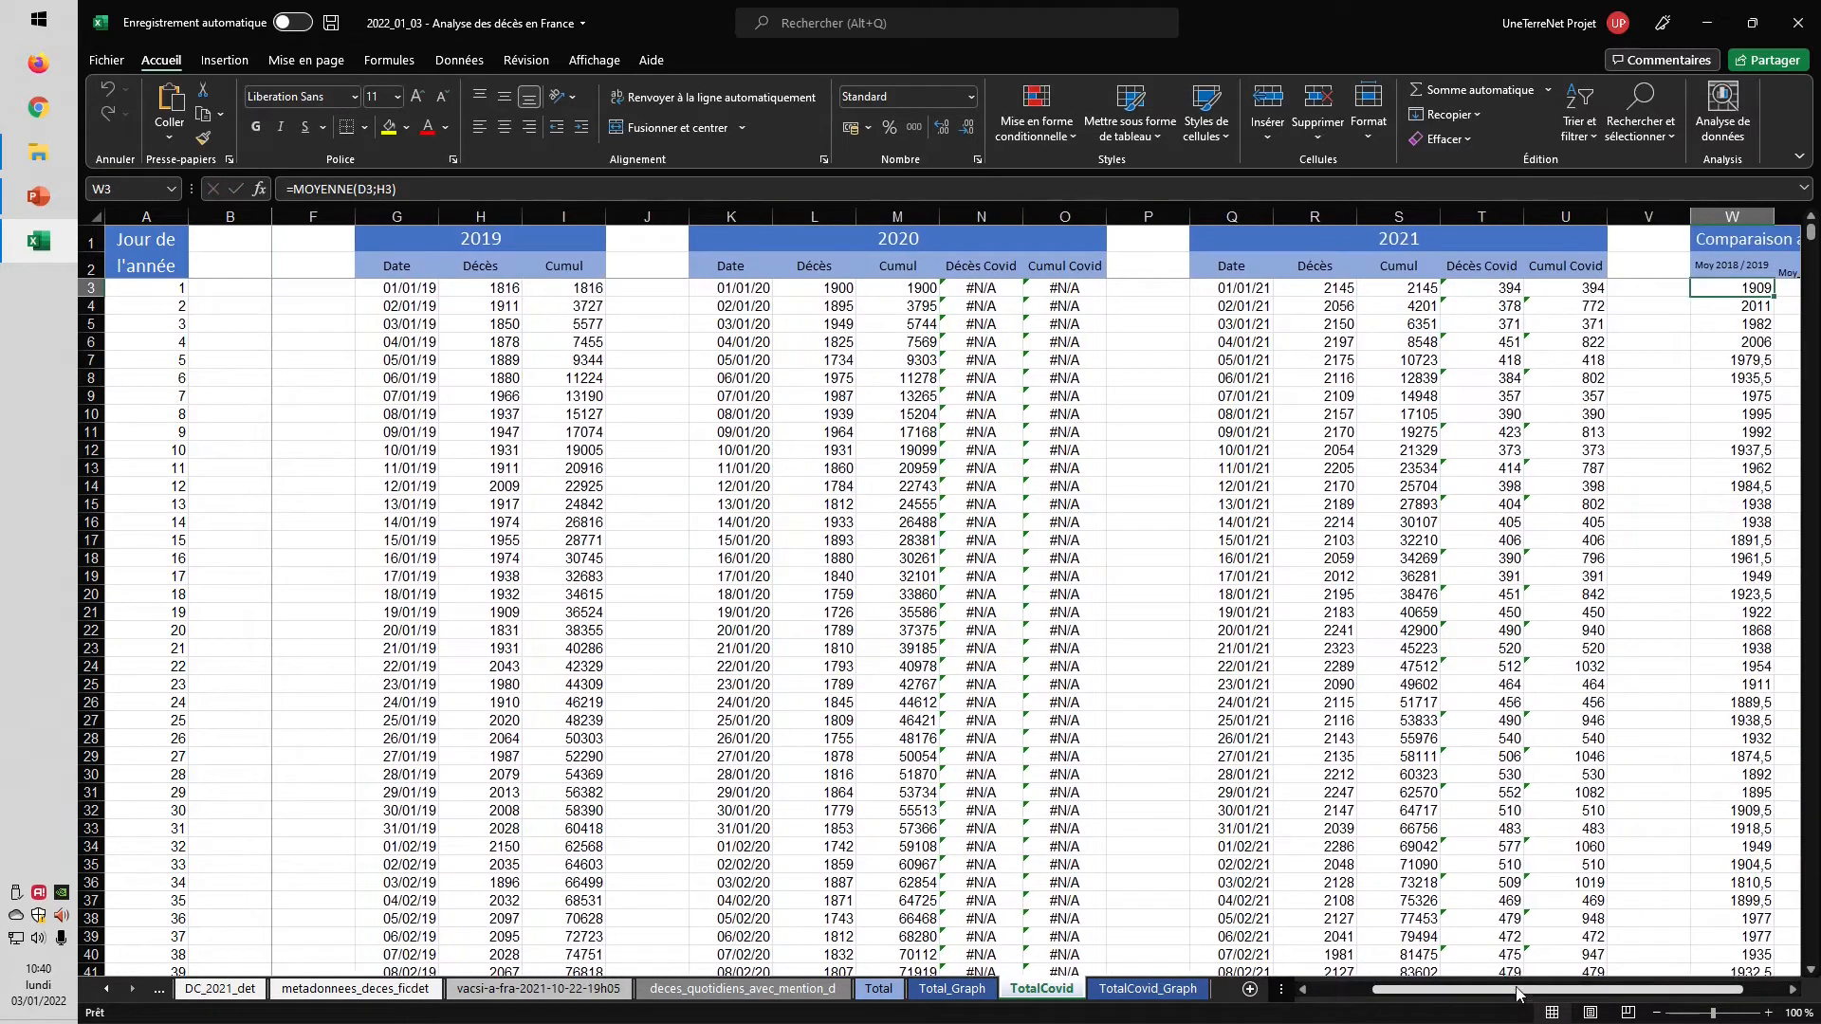
- Inspect the difference formulas in X3 and Y3 that compare daily deaths in 2020 and 2021 with the 2018/2019 average
drag(1518, 995, 1562, 994)
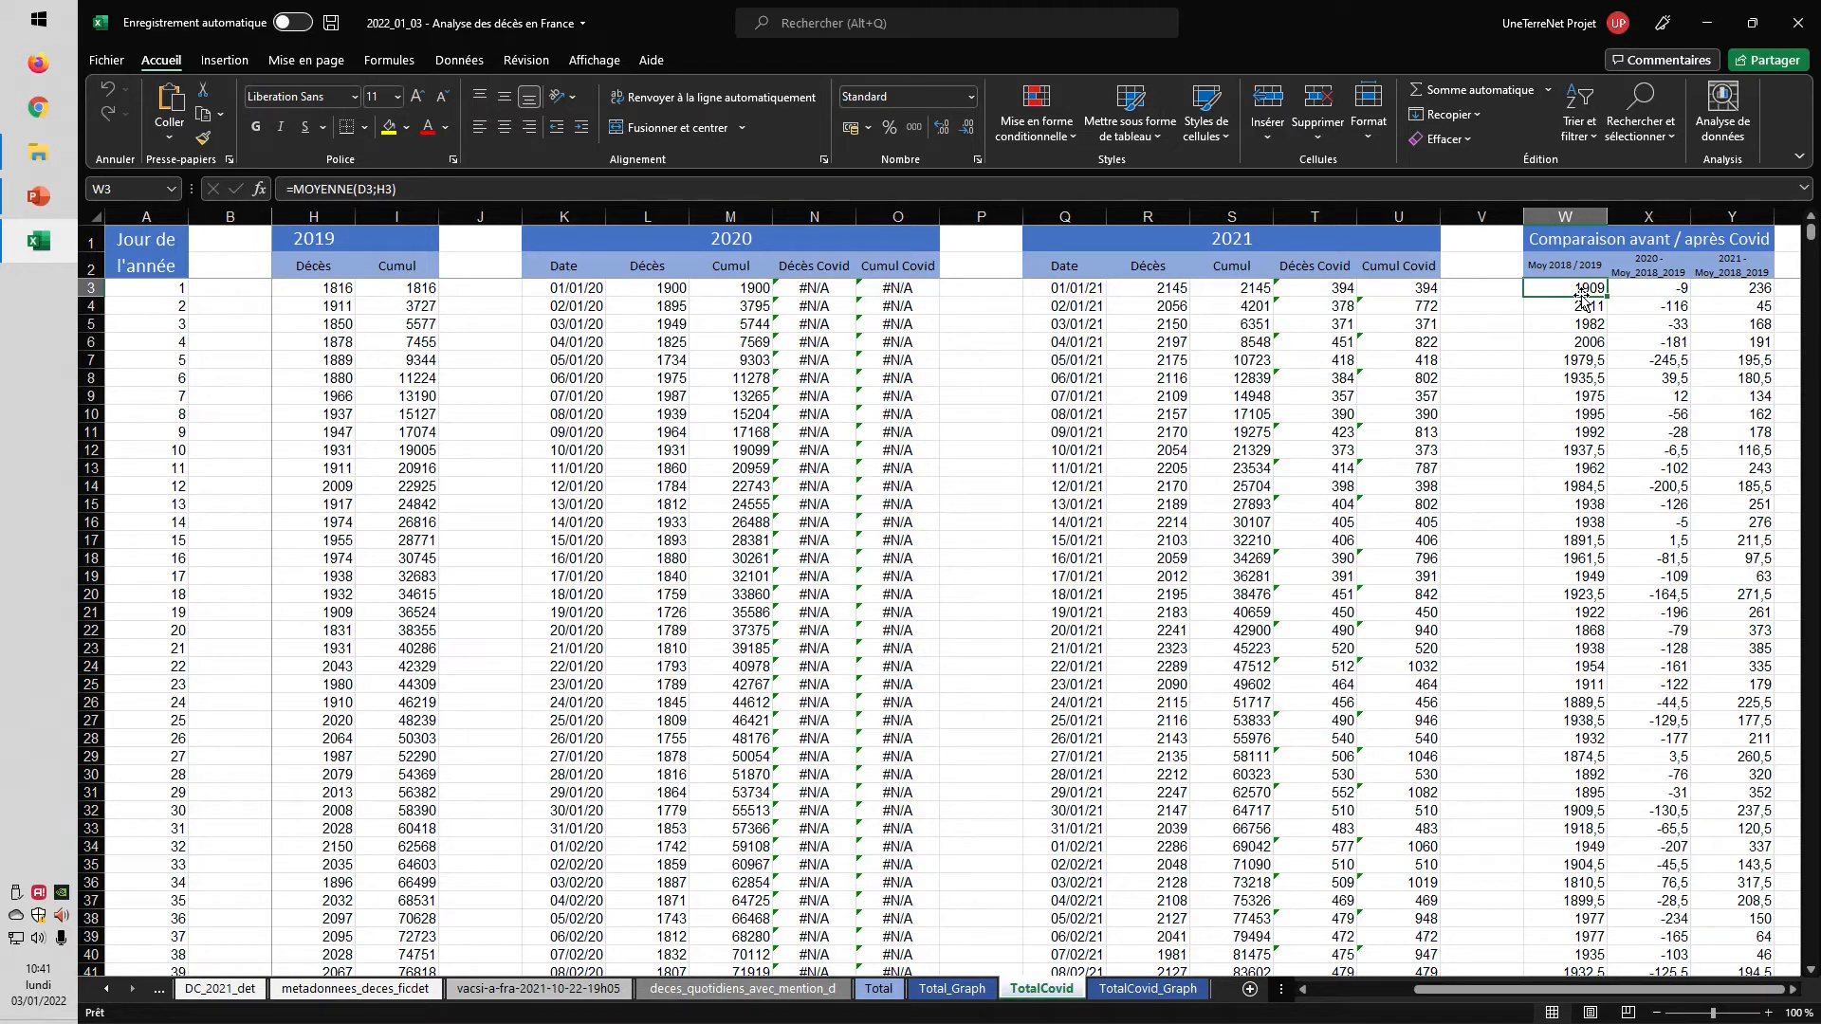
click(1660, 294)
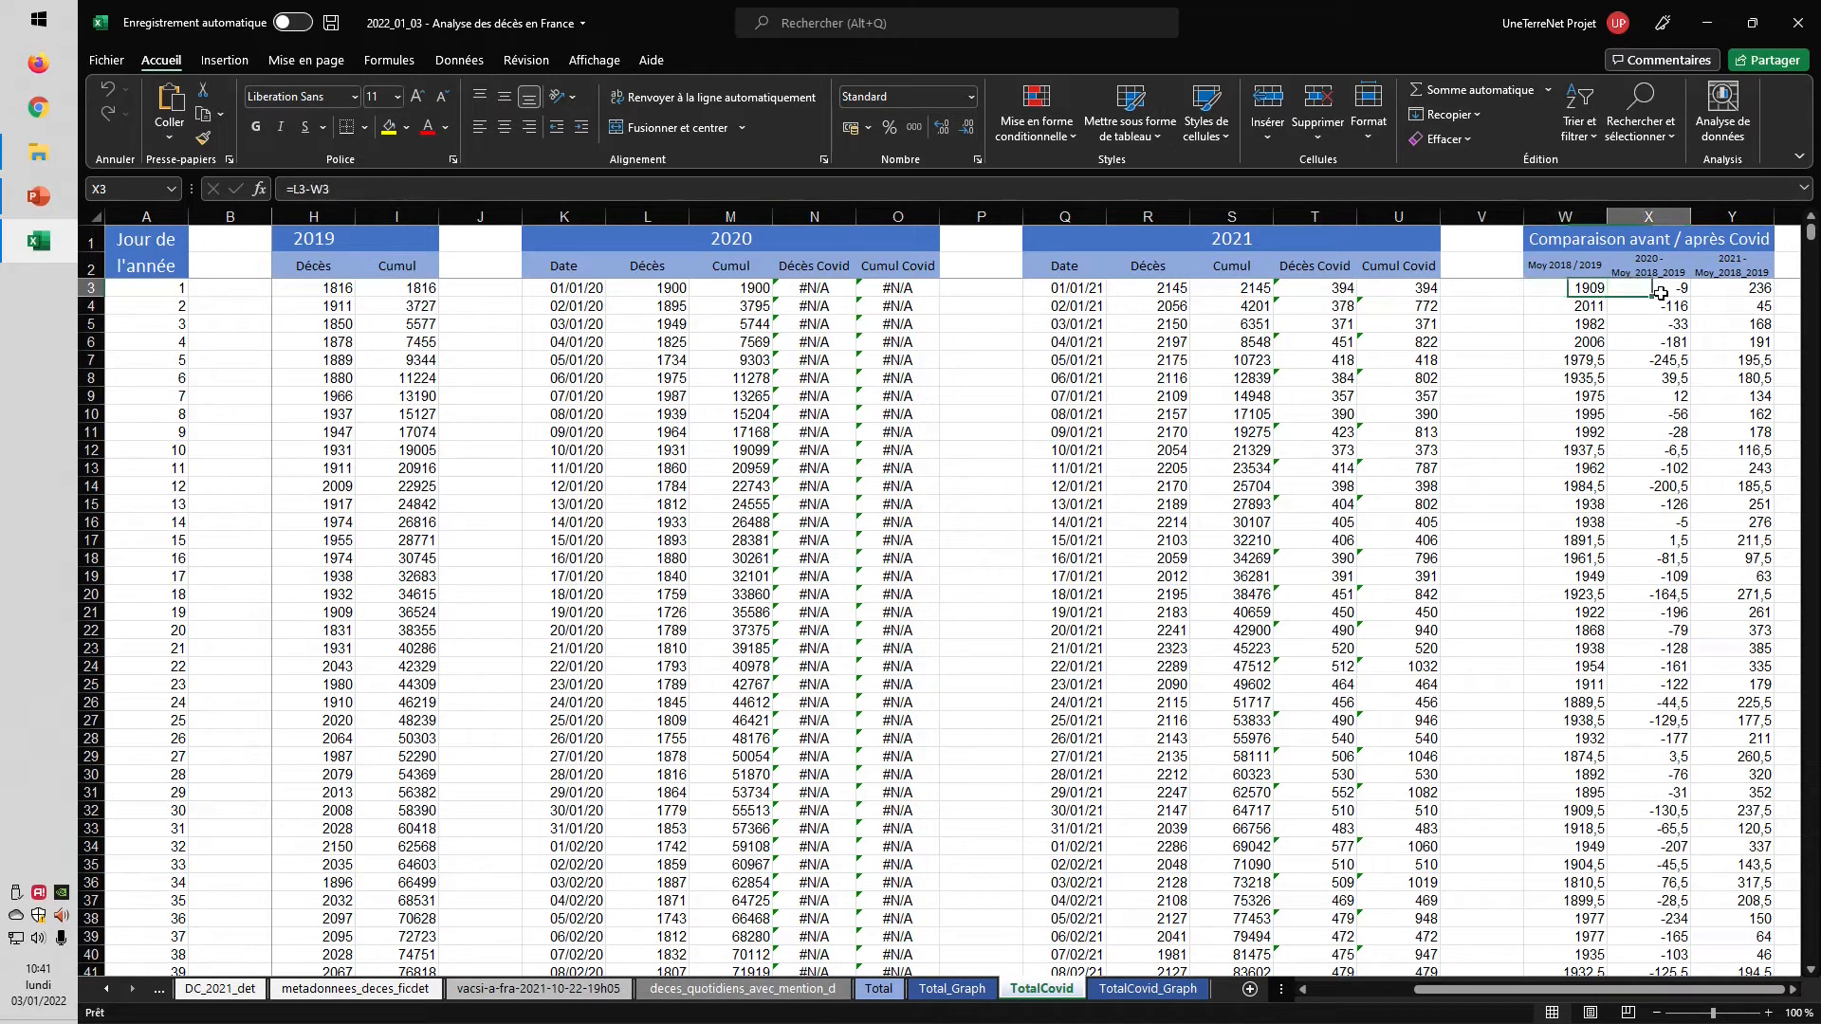
click(368, 187)
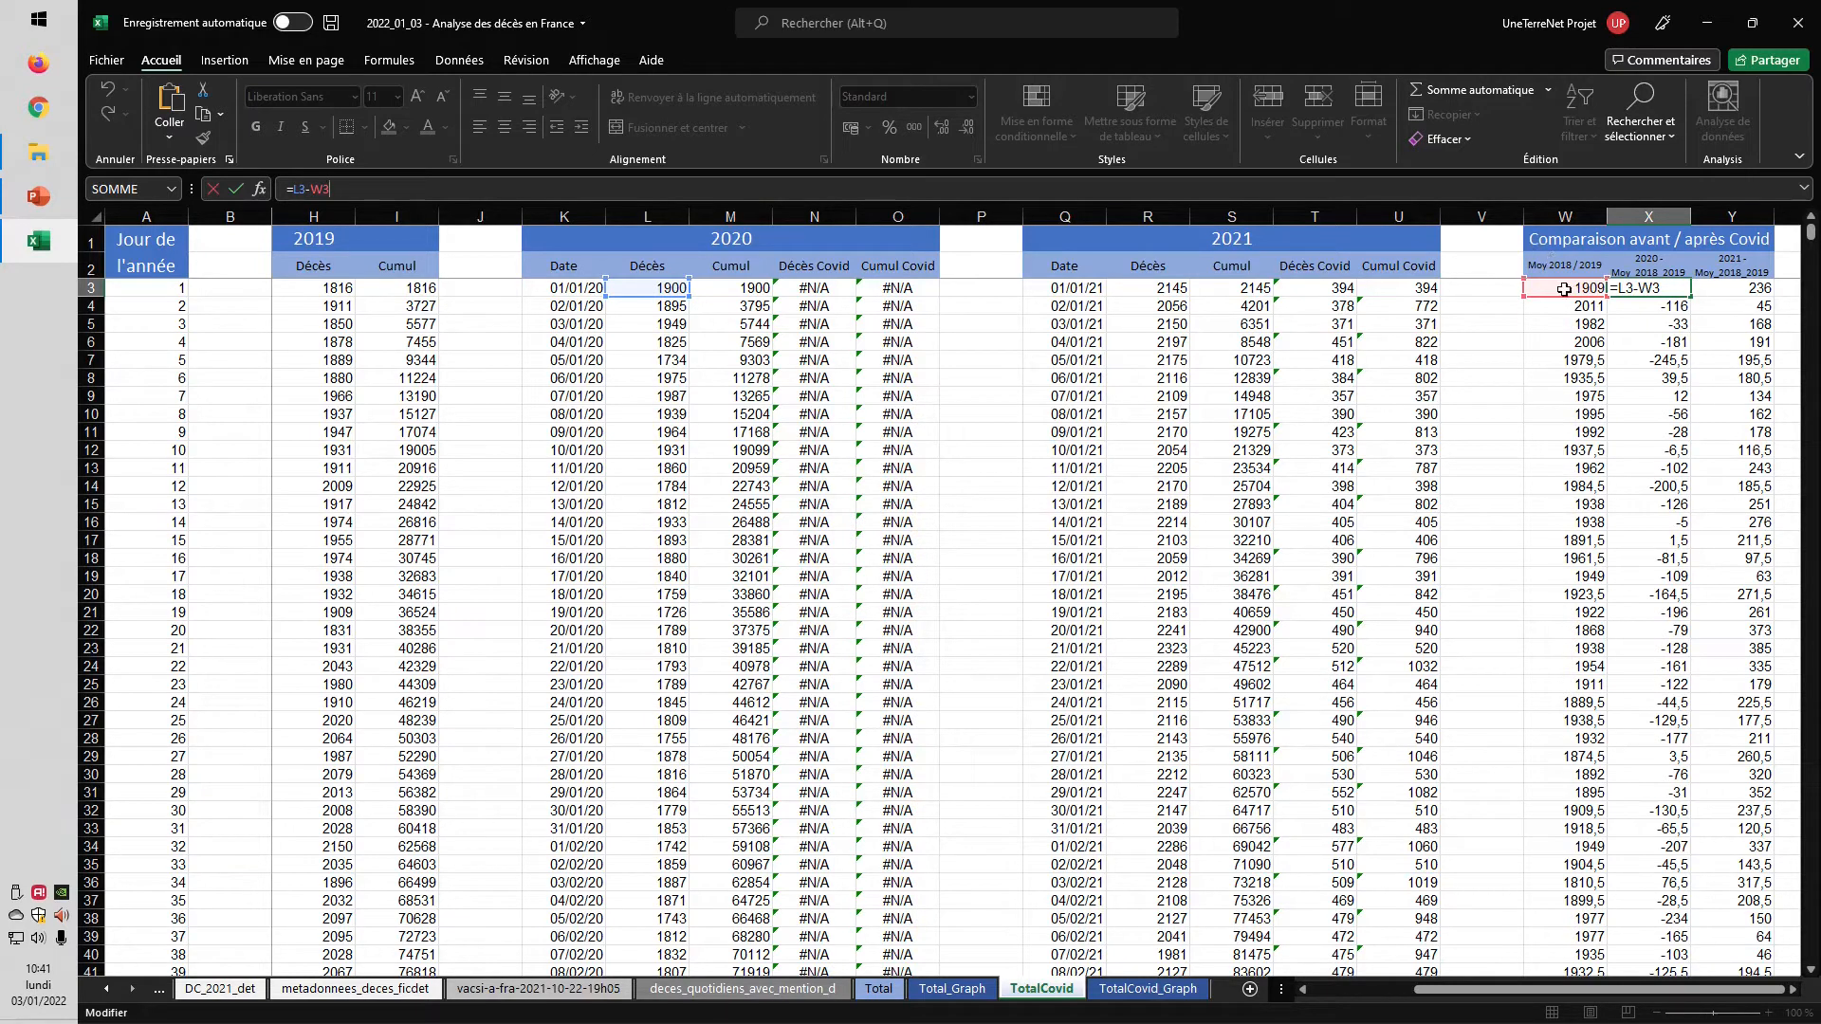
key(Tab)
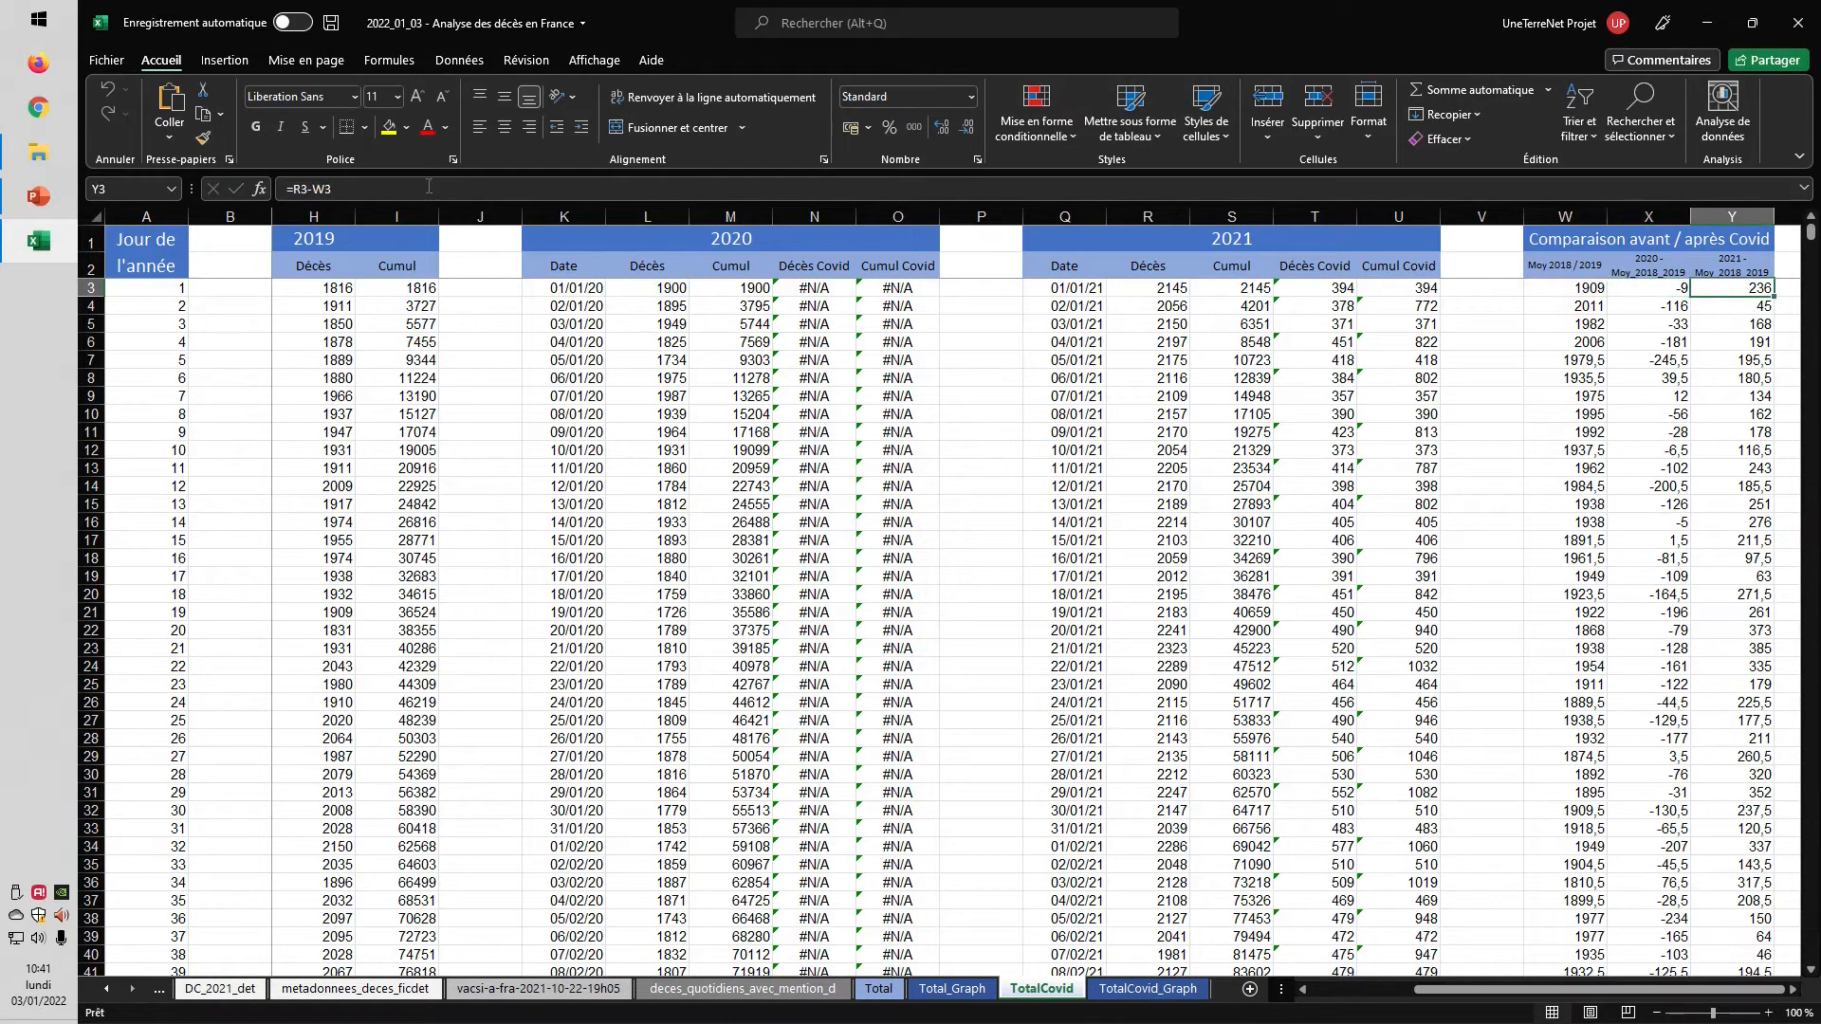
click(379, 188)
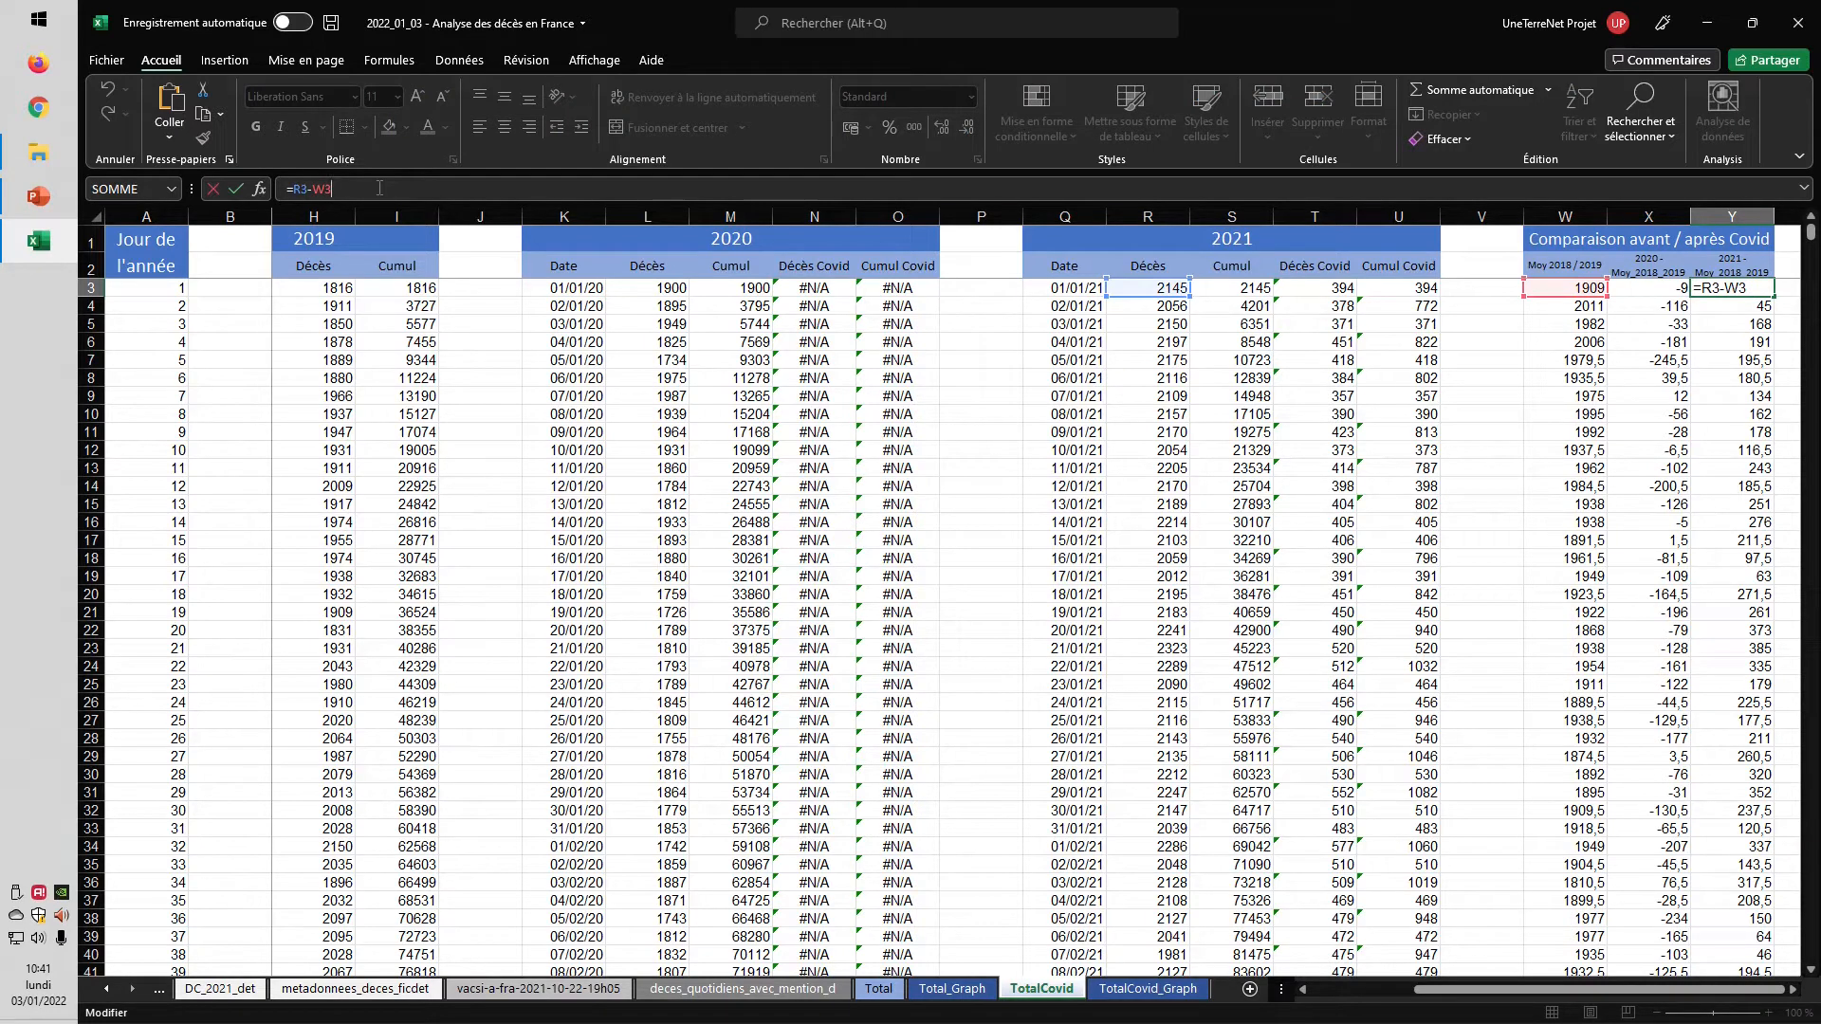
key(Escape)
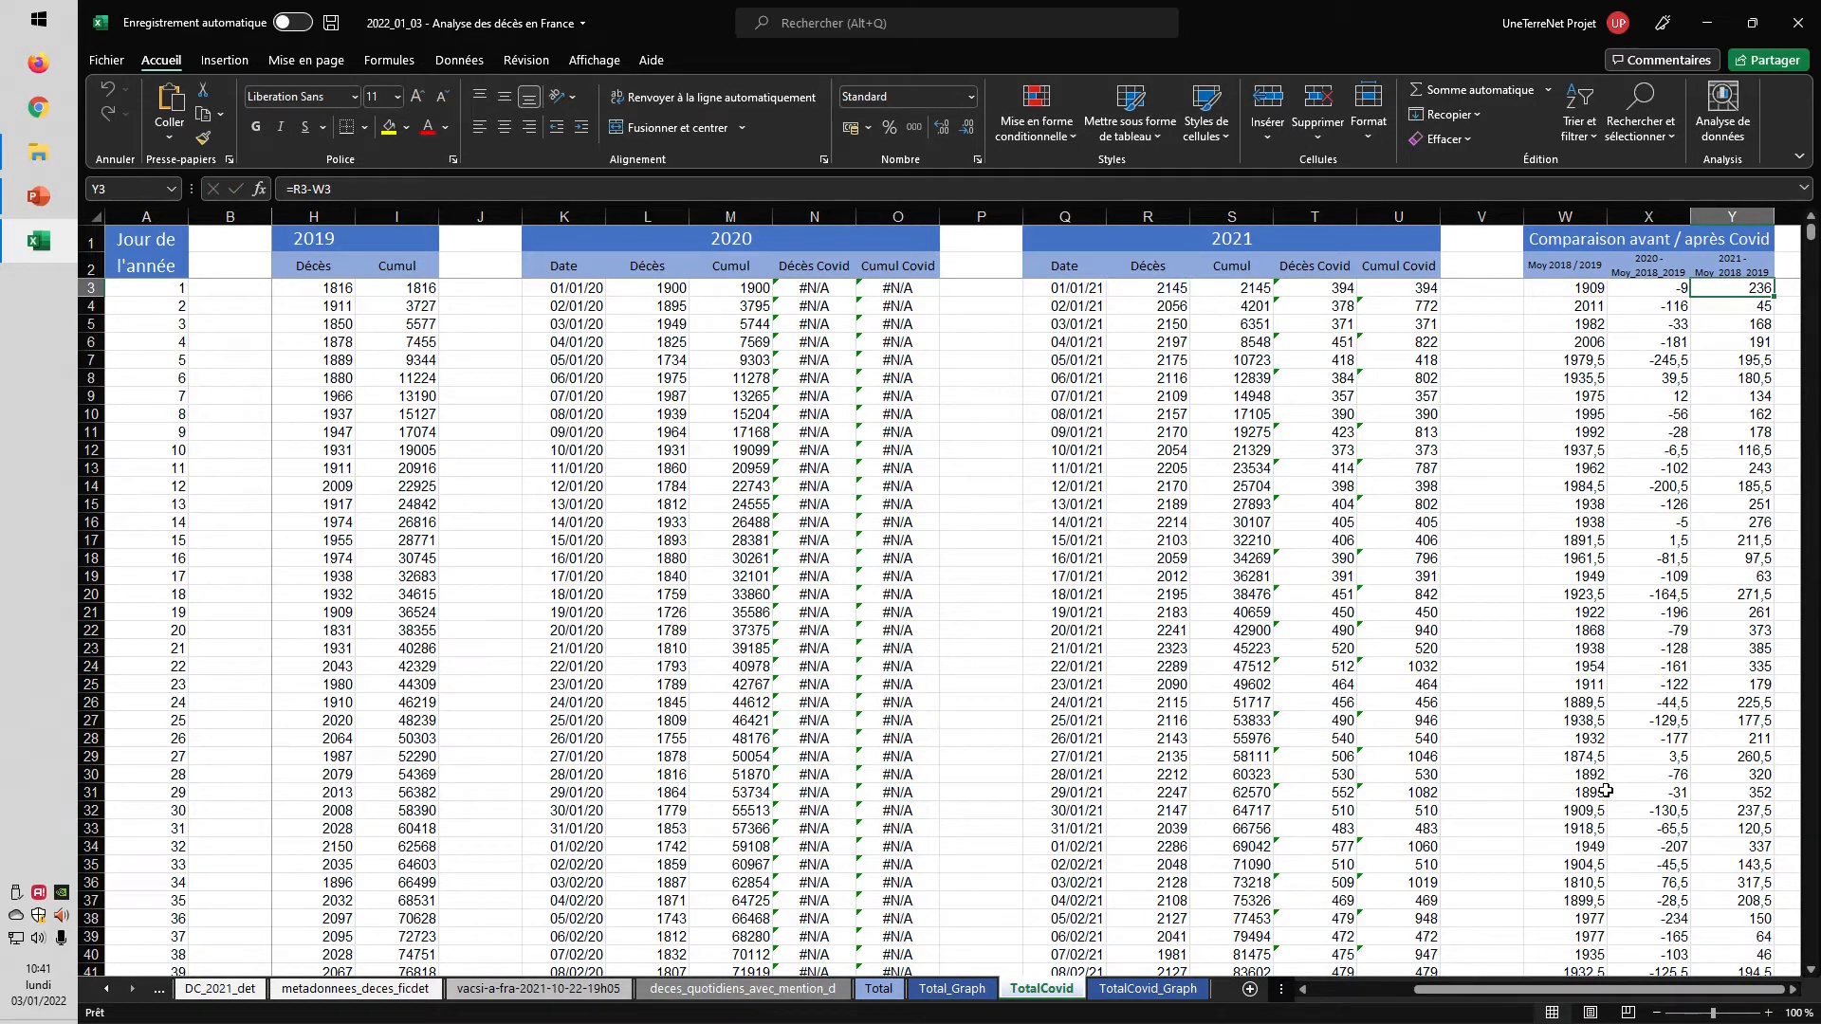
- Open the TotalCovid_Graph sheet and view its upper rows
click(1148, 989)
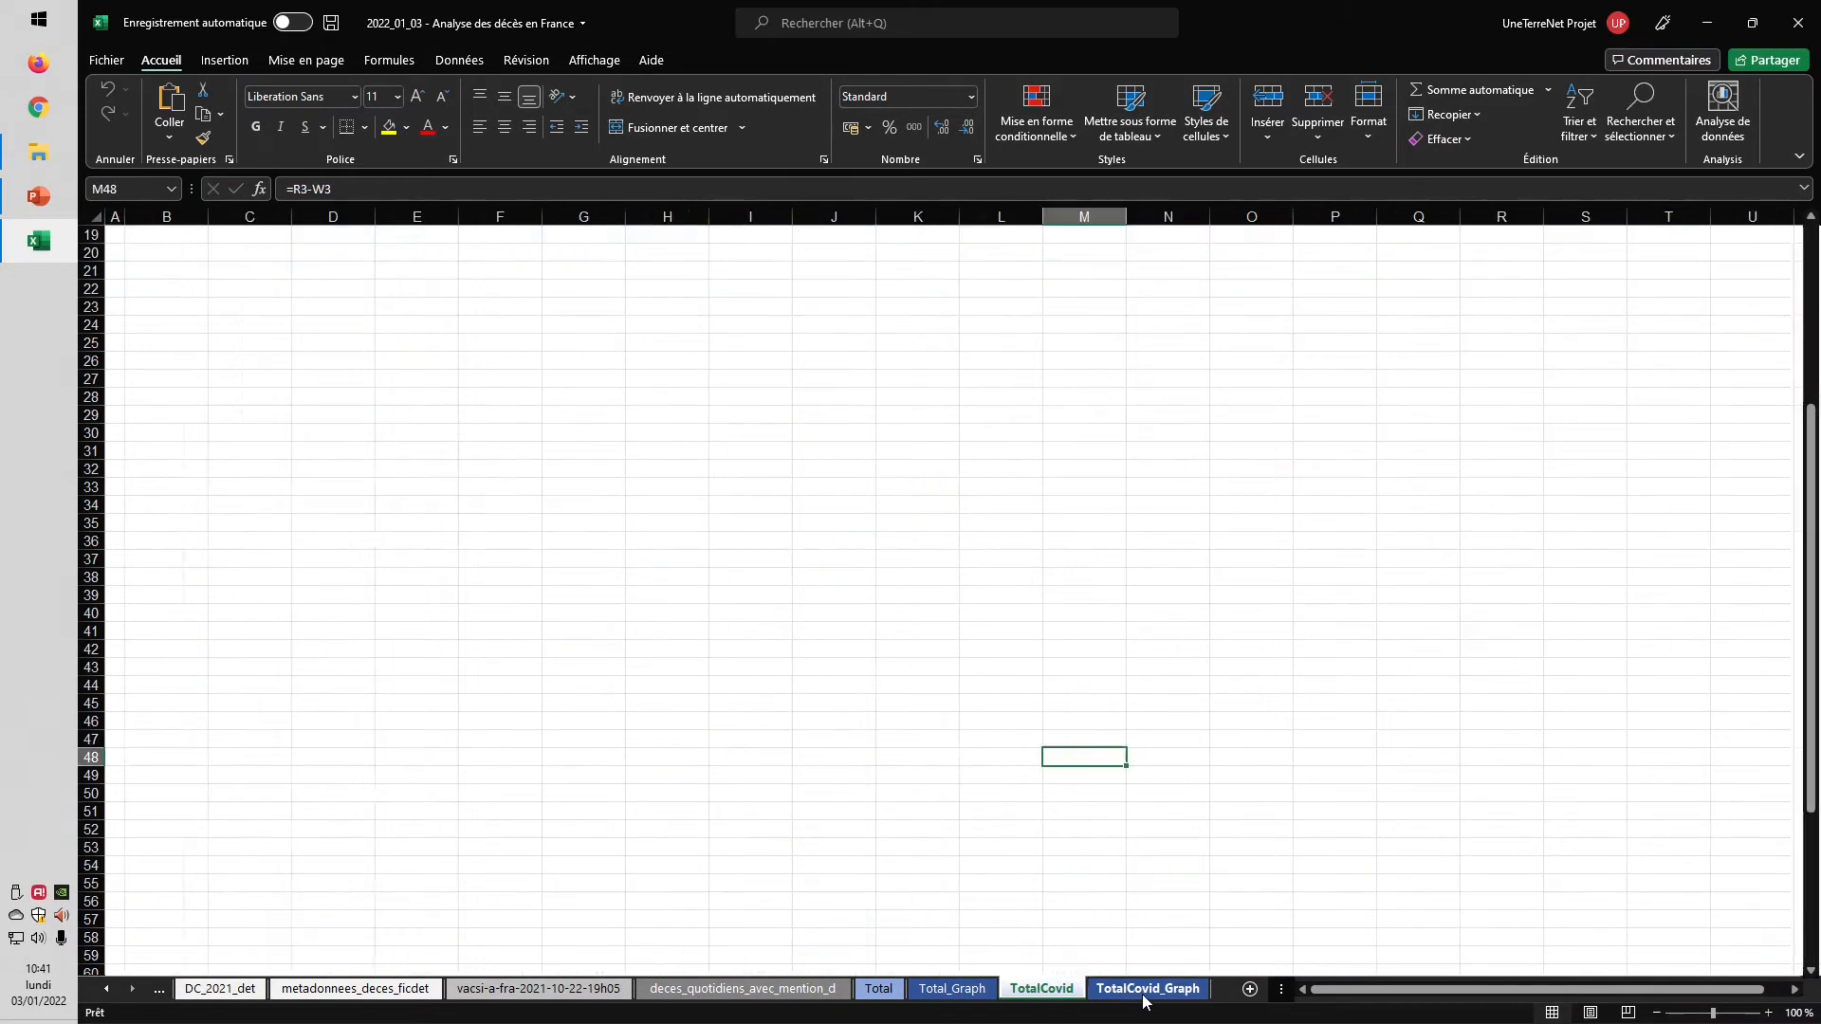
scroll(1044, 741, up, 6)
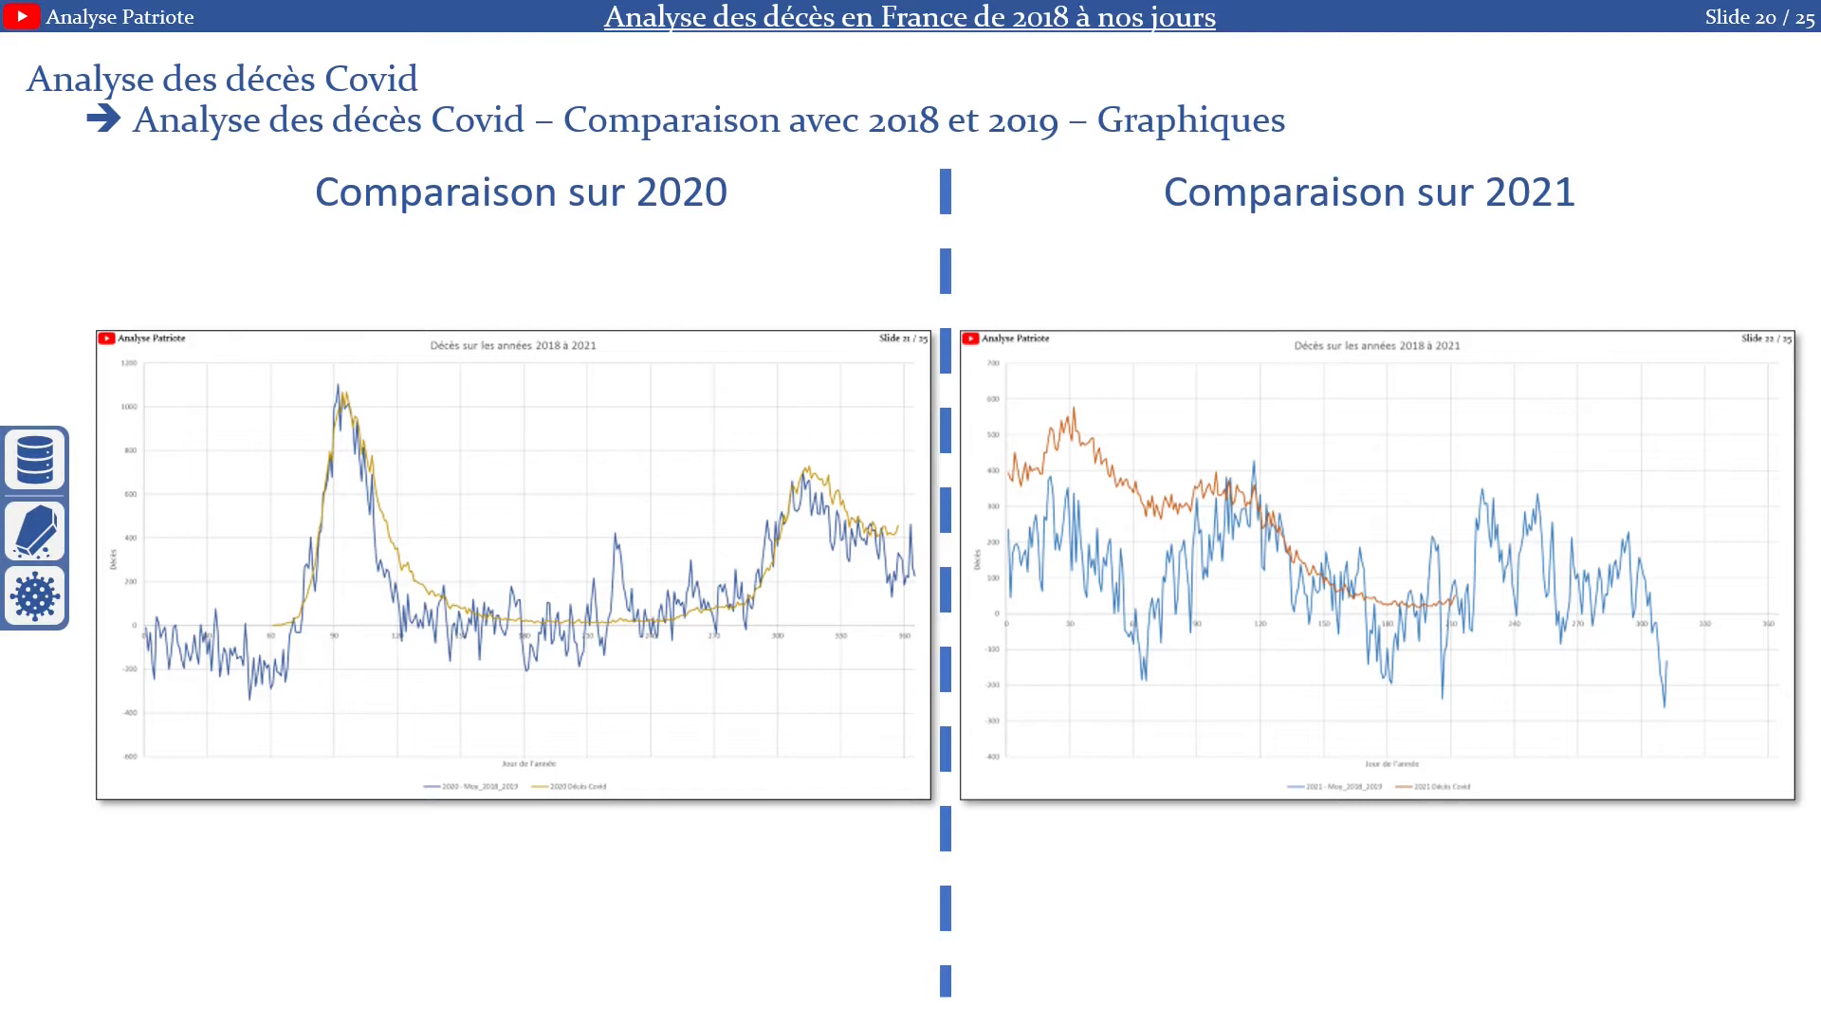
key(Right)
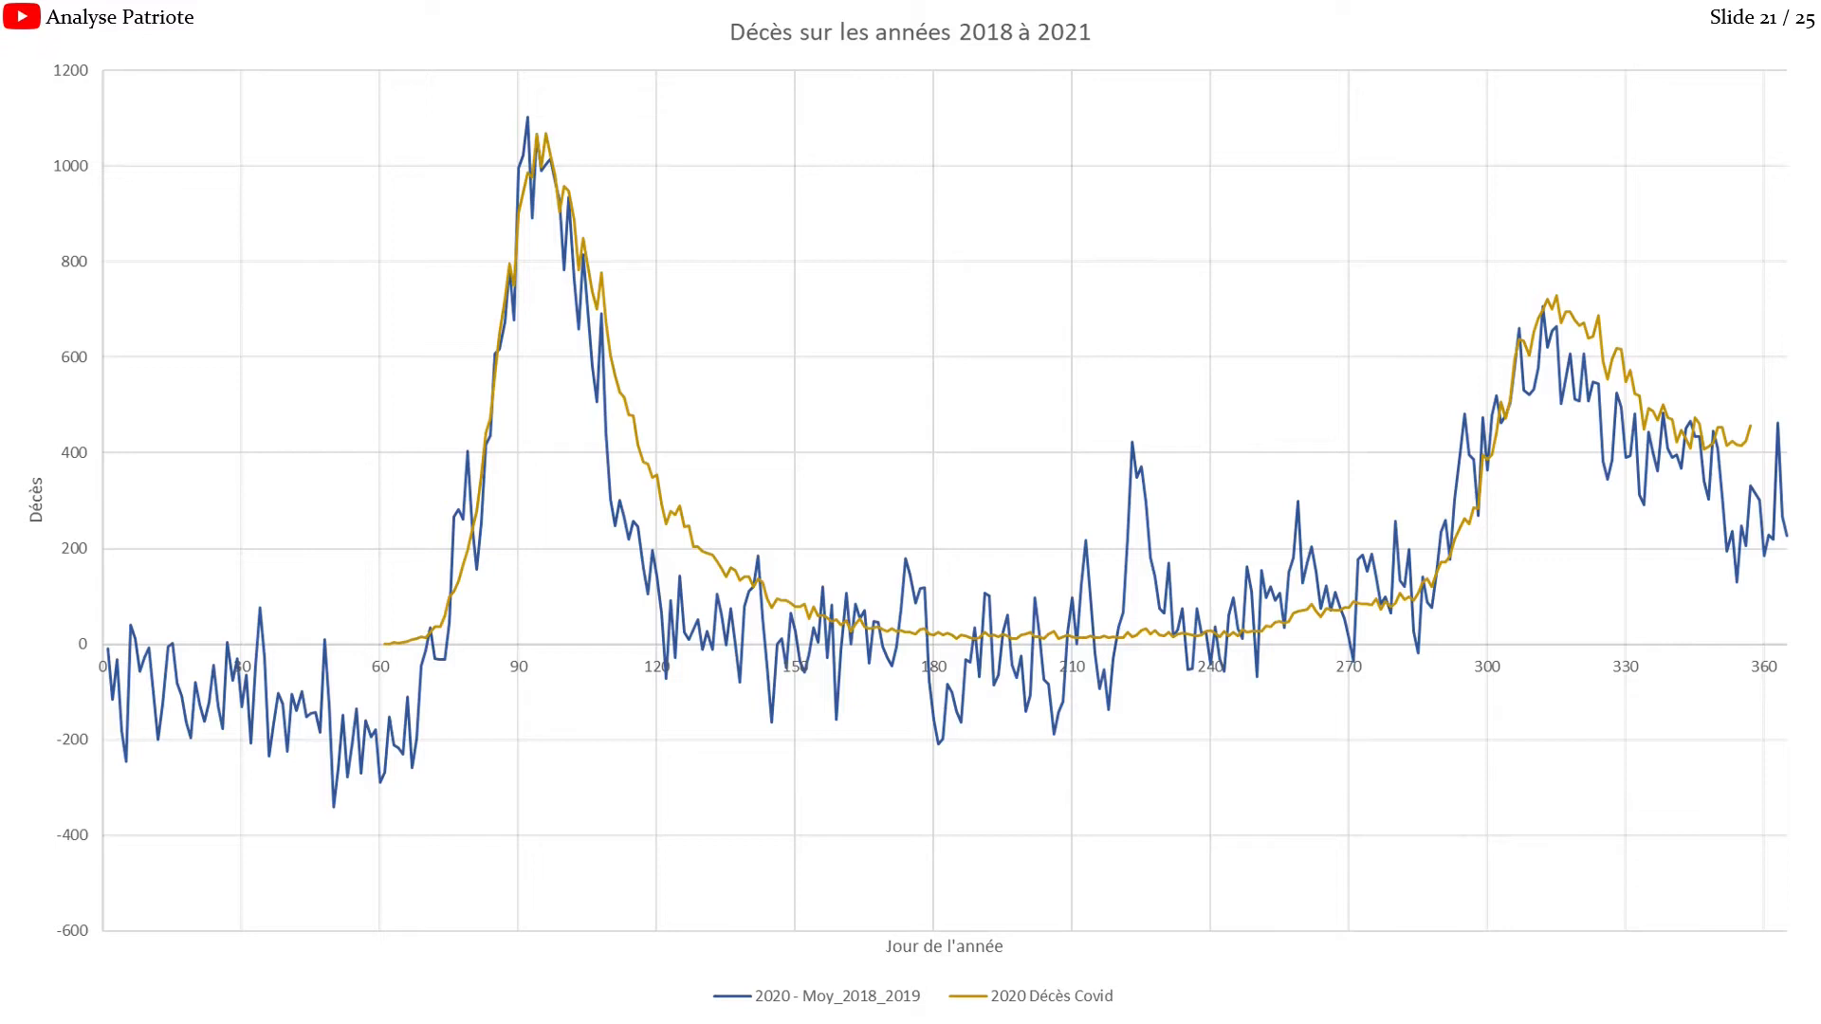
key(Right)
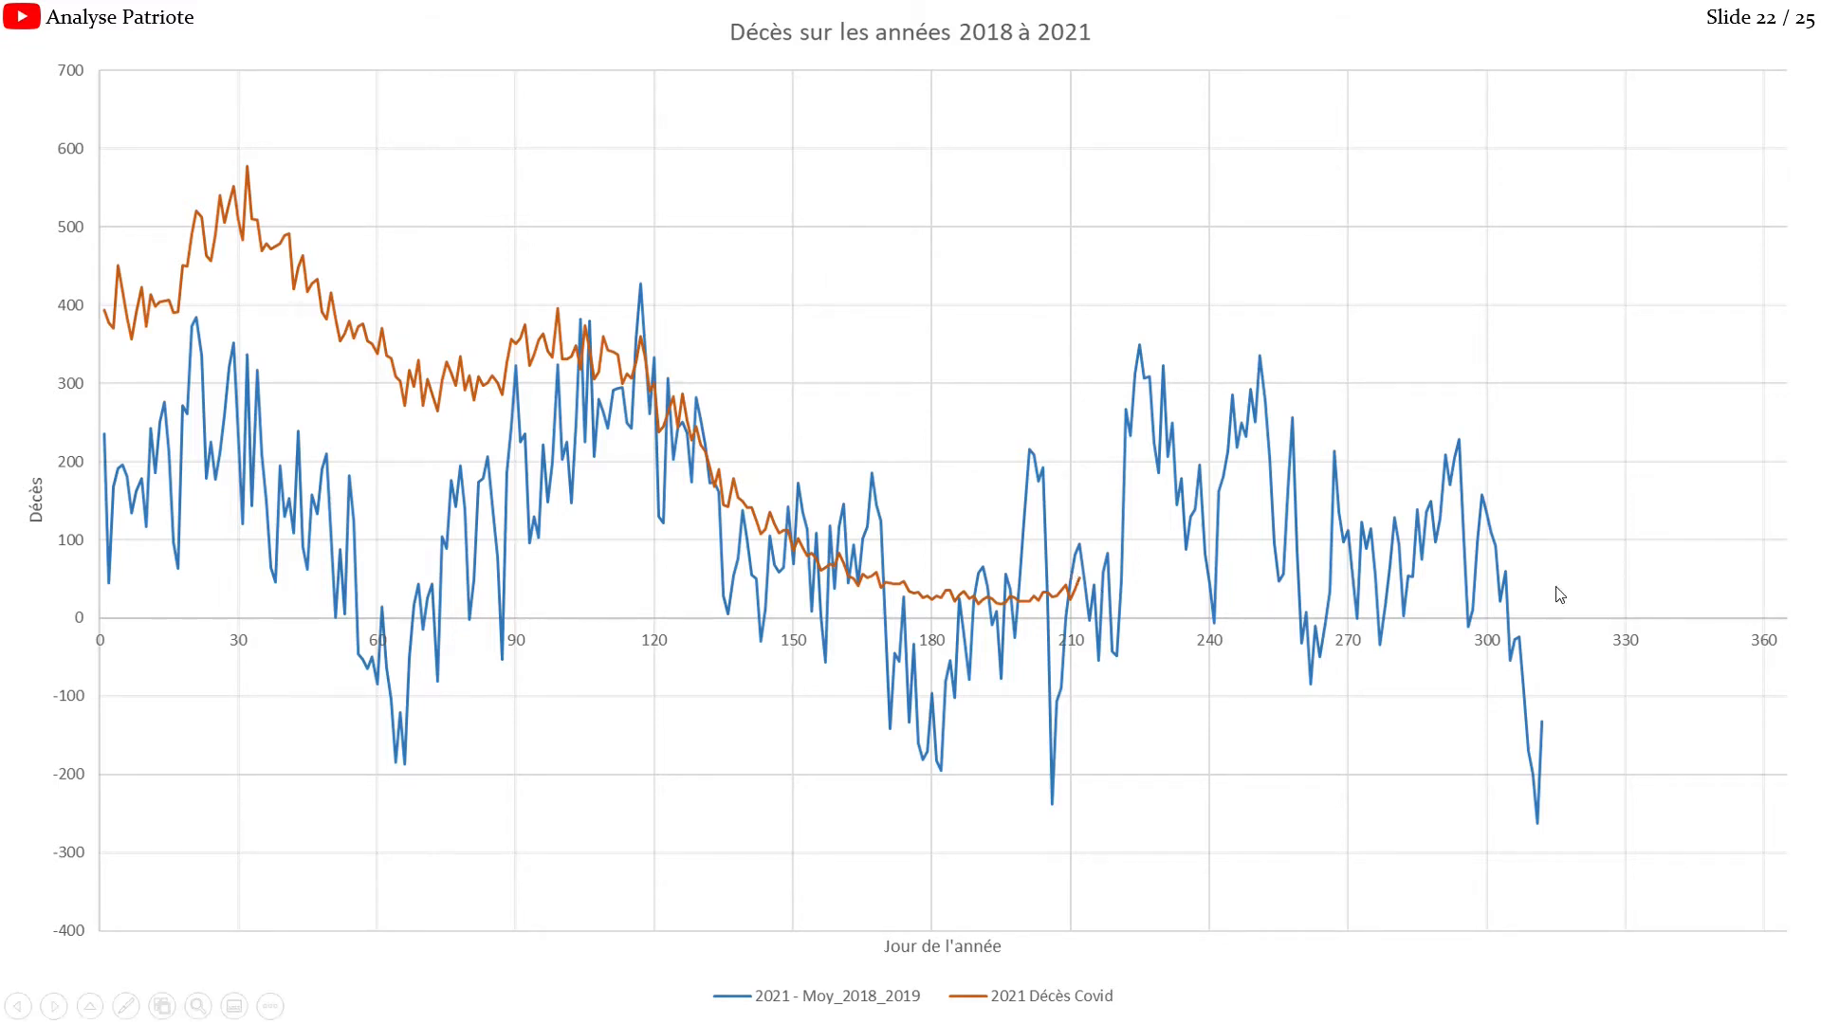
key(Right)
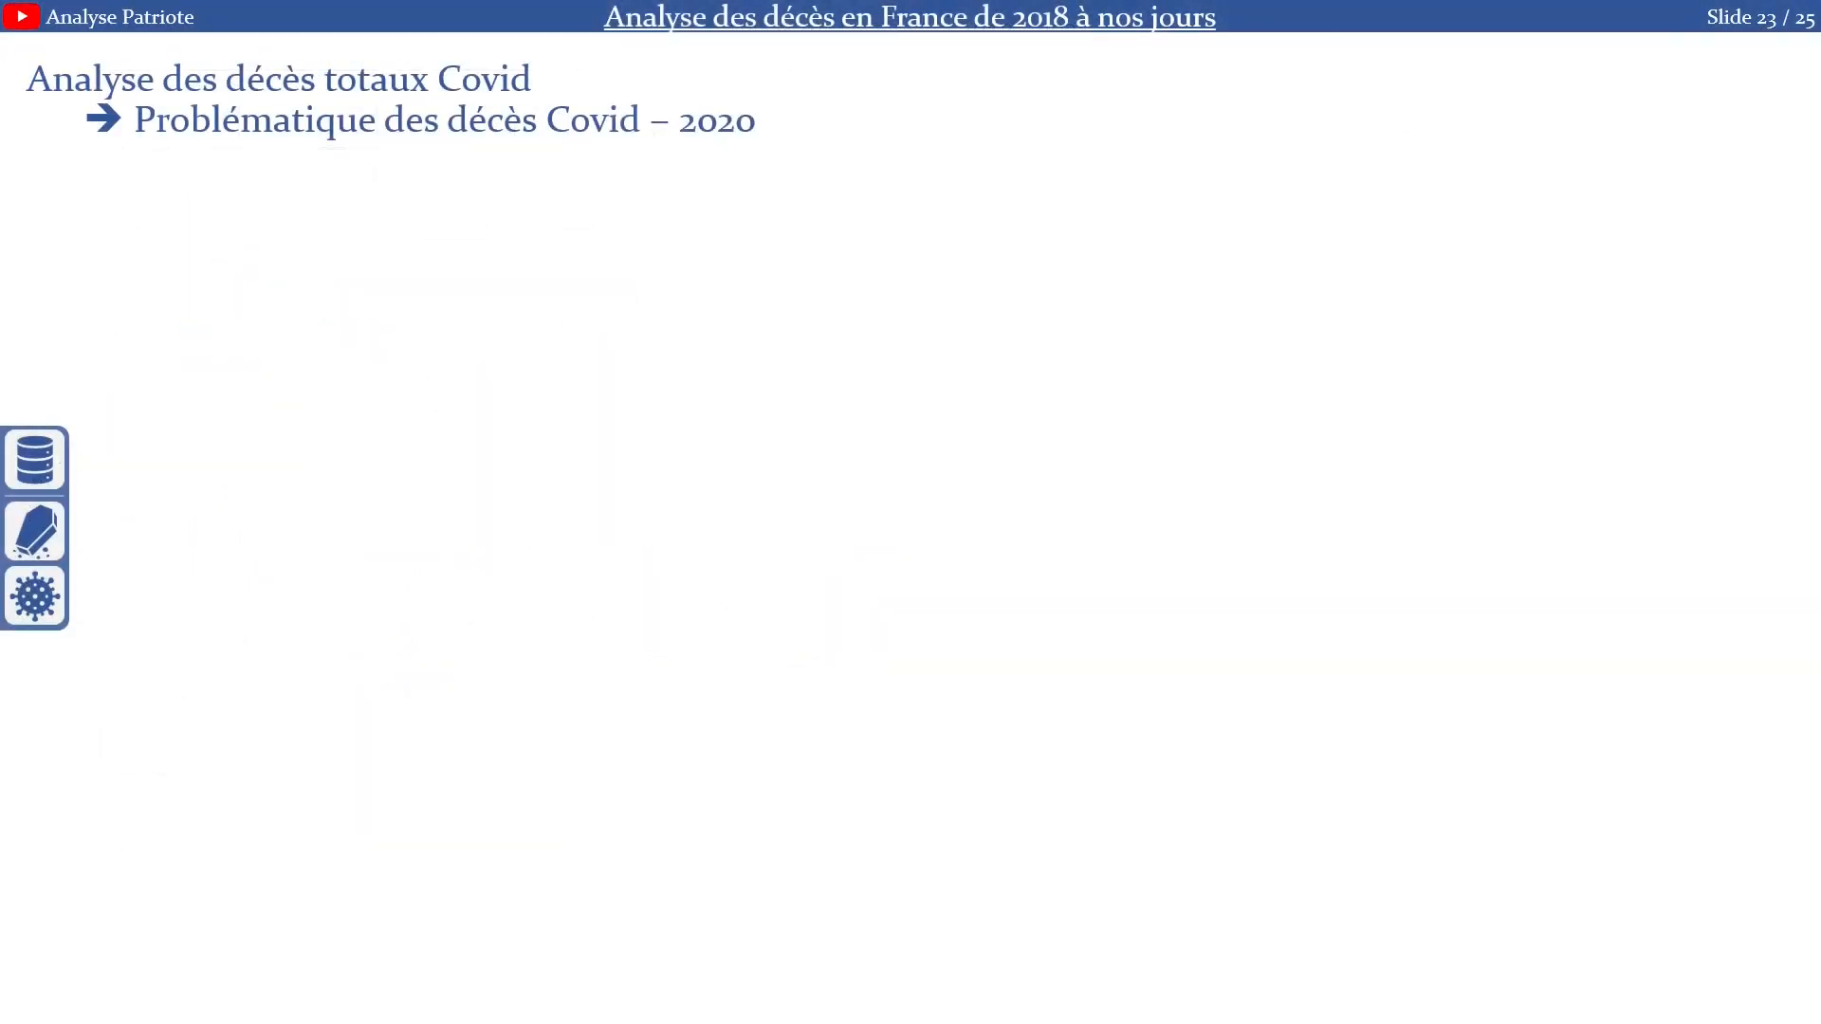